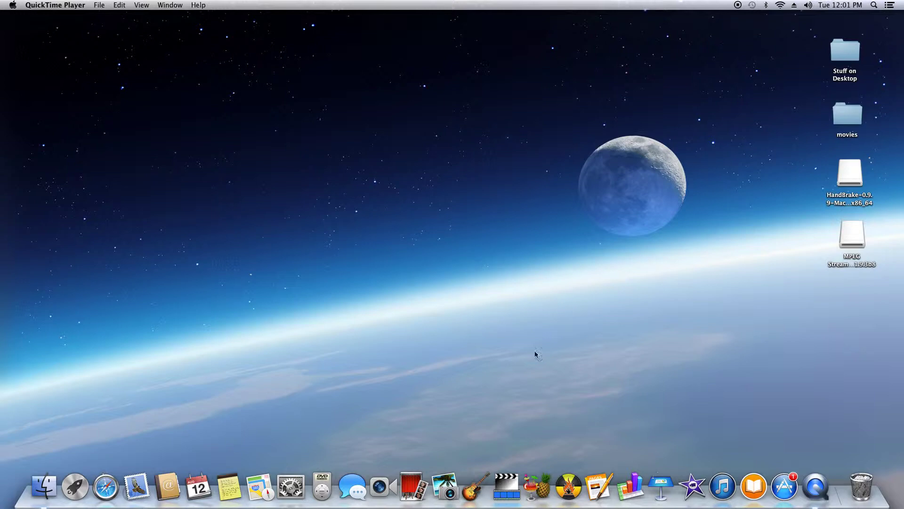
Launch HandBrake and let it check for updates automatically
{"action": "left_click", "coordinate": [533, 484]}
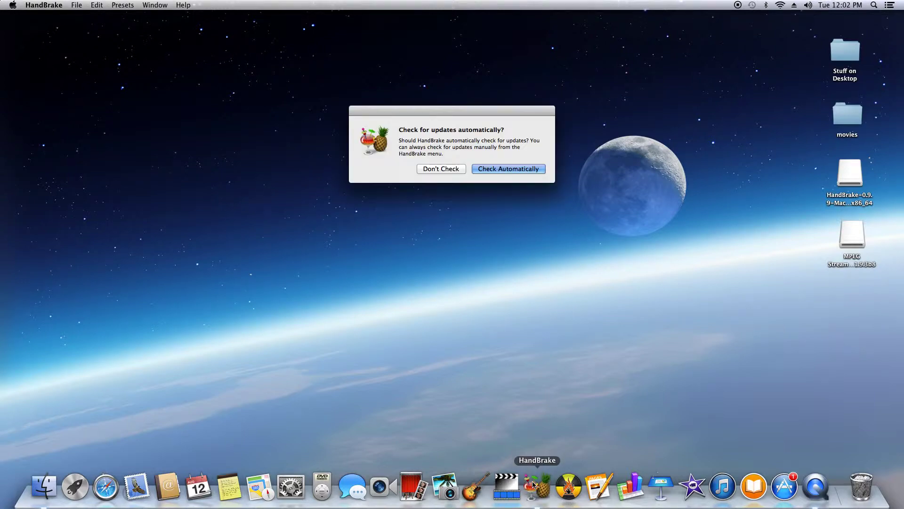
{"action": "left_click", "coordinate": [513, 173]}
{"action": "left_click_drag", "start_coordinate": [448, 67], "coordinate": [452, 91]}
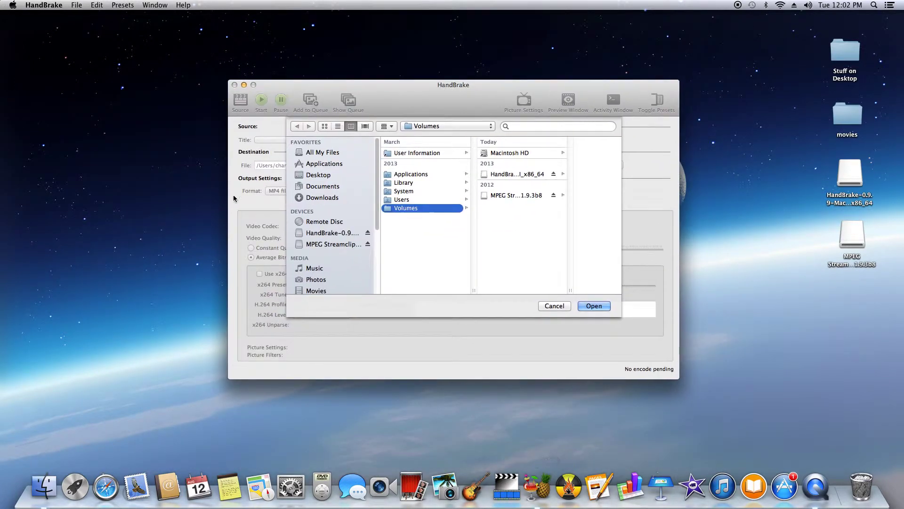
{"action": "mouse_move", "coordinate": [549, 493]}
{"action": "left_mouse_down"}
{"action": "mouse_move", "coordinate": [478, 440]}
{"action": "mouse_move", "coordinate": [520, 424]}
{"action": "mouse_move", "coordinate": [544, 495]}
{"action": "left_mouse_up"}
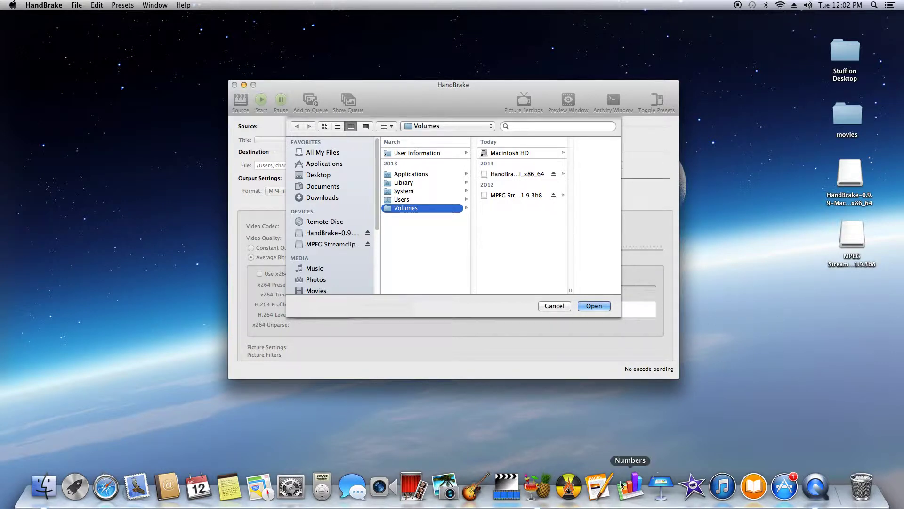
{"action": "left_click", "coordinate": [570, 485]}
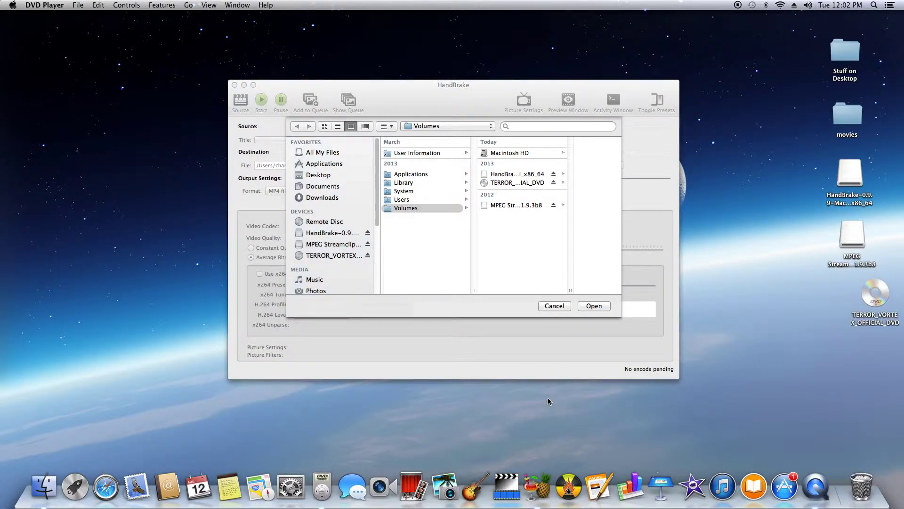
Exit full-screen playback of the inserted disc, quit DVD Player and reposition the TERROR_VORTEX_OFFICIAL_DVD icon on the desktop
{"action": "left_click_drag", "start_coordinate": [874, 294], "coordinate": [756, 312]}
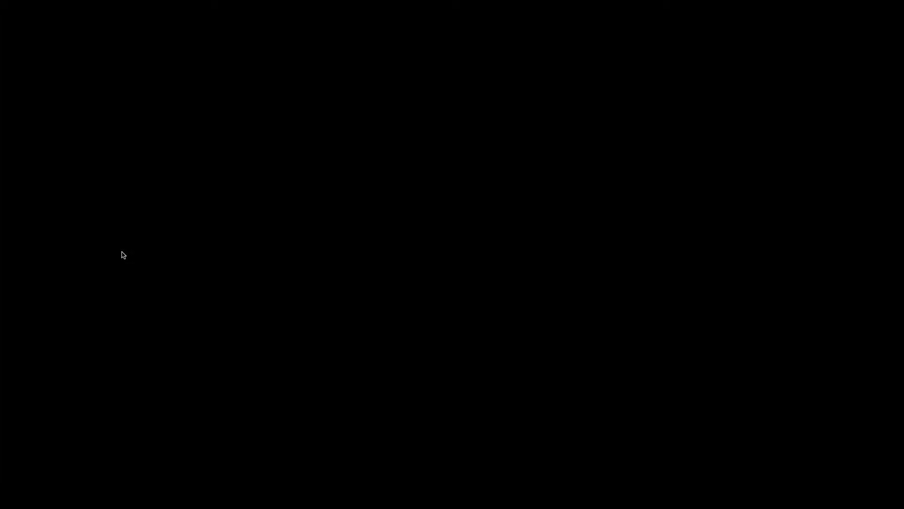
{"action": "key", "text": "Escape"}
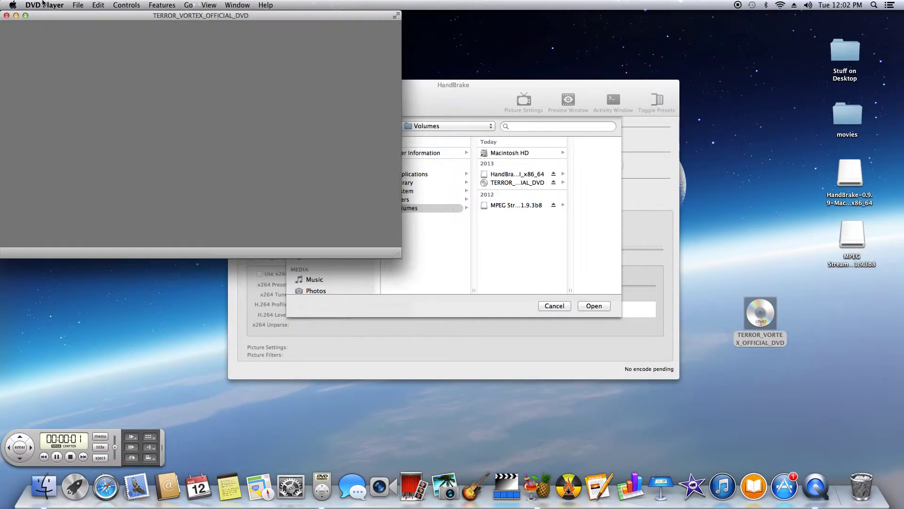
{"action": "left_click", "coordinate": [43, 5]}
{"action": "left_click", "coordinate": [47, 93]}
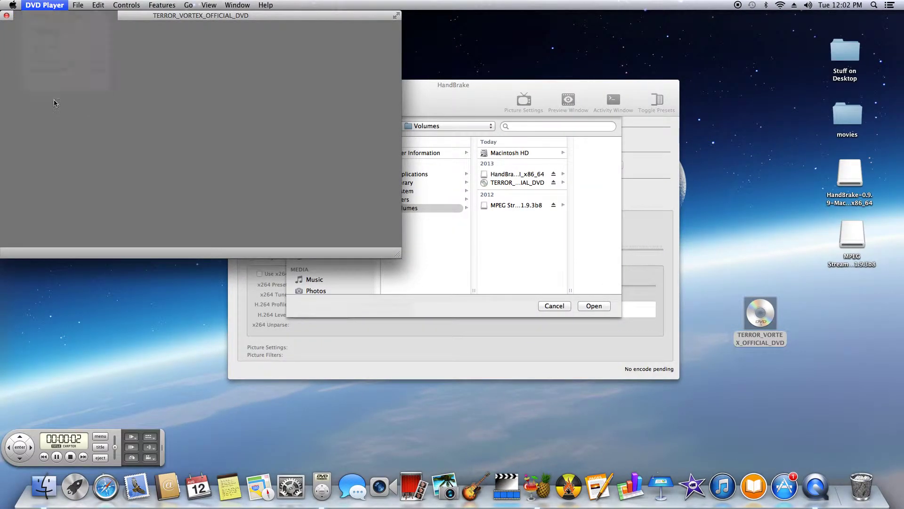
{"action": "mouse_move", "coordinate": [322, 486]}
{"action": "left_mouse_down"}
{"action": "mouse_move", "coordinate": [317, 434]}
{"action": "mouse_move", "coordinate": [322, 486]}
{"action": "left_mouse_up"}
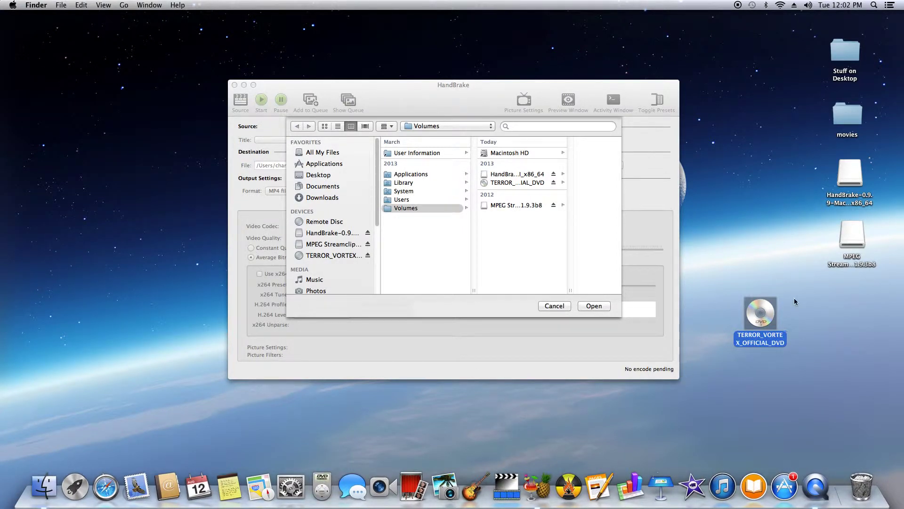
{"action": "left_click_drag", "start_coordinate": [762, 314], "coordinate": [750, 263]}
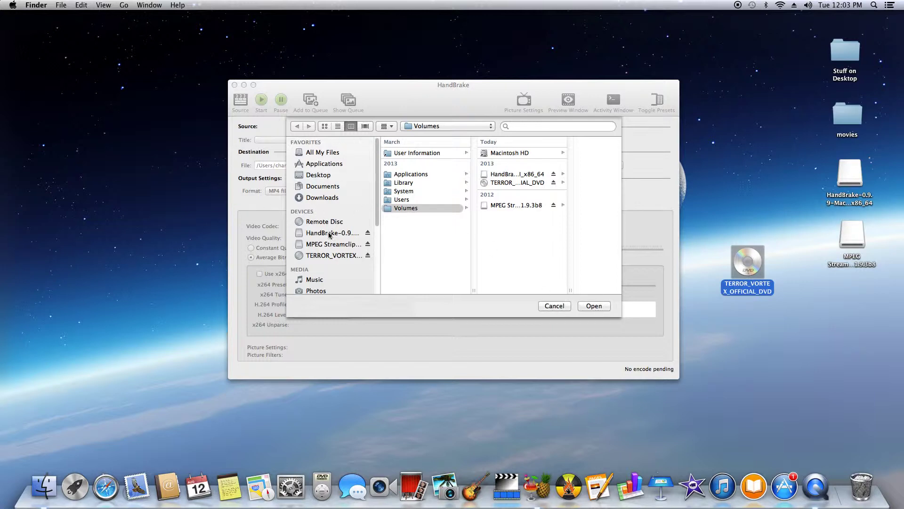
Open the TERROR_VORTEX_OFFICIAL_DVD disc as the source in HandBrake
{"action": "left_click", "coordinate": [324, 257]}
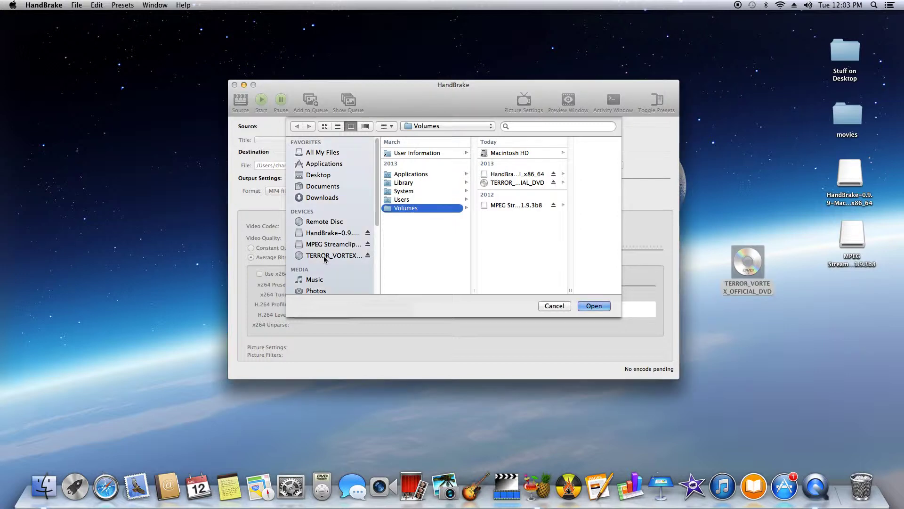
{"action": "left_click", "coordinate": [325, 256]}
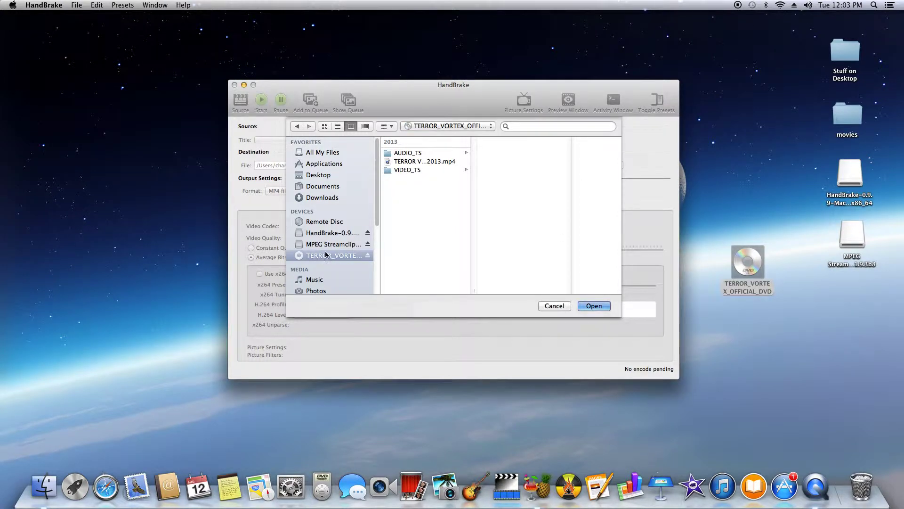
{"action": "left_click", "coordinate": [599, 306]}
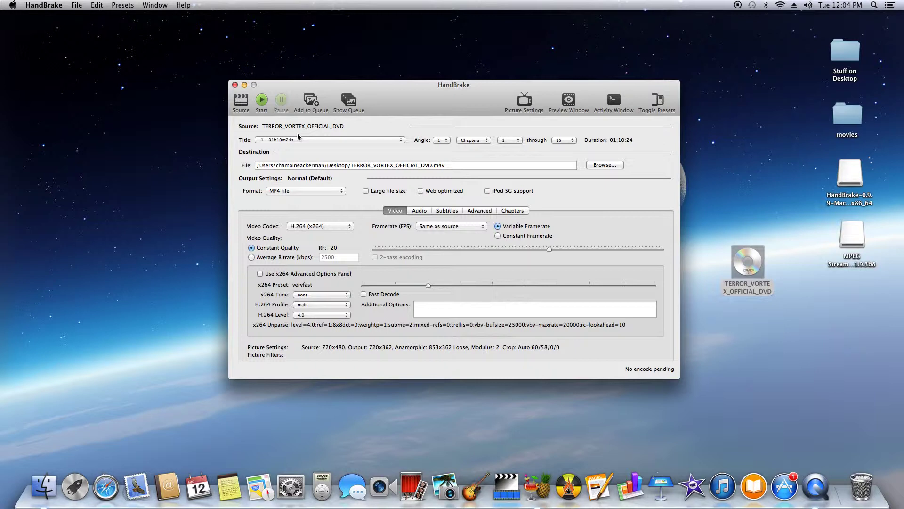
Keep title 1 (01h10m24s) selected and set the destination to TERROR_VORTEX_OFFICIAL_DVD.m4v on the Desktop
{"action": "left_click", "coordinate": [313, 140]}
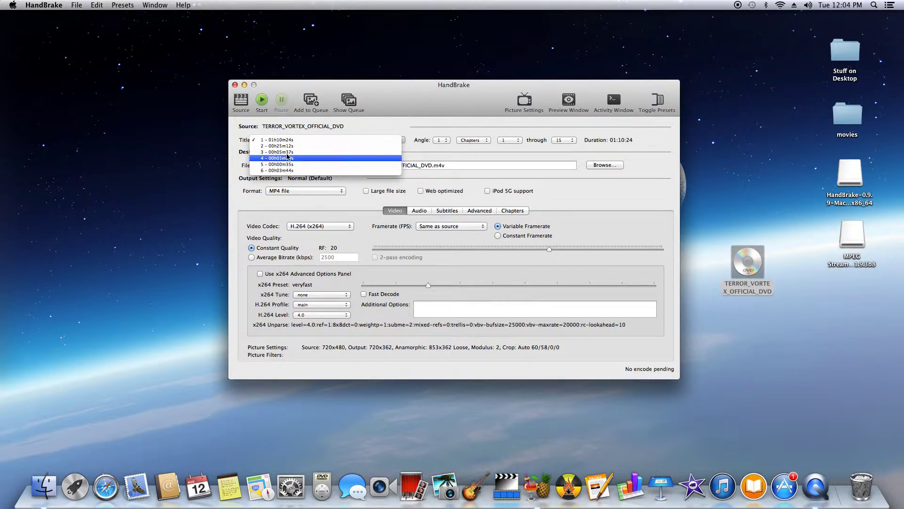
{"action": "left_click", "coordinate": [410, 119]}
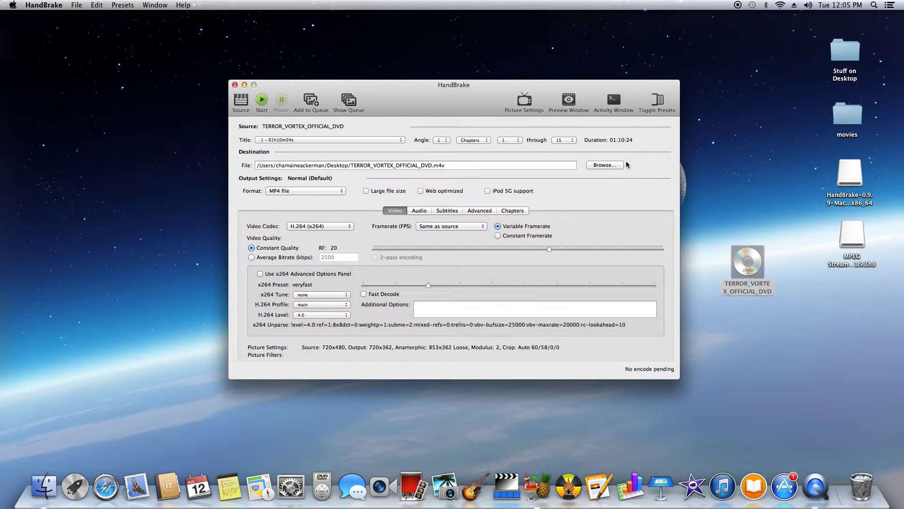
{"action": "left_click", "coordinate": [602, 165]}
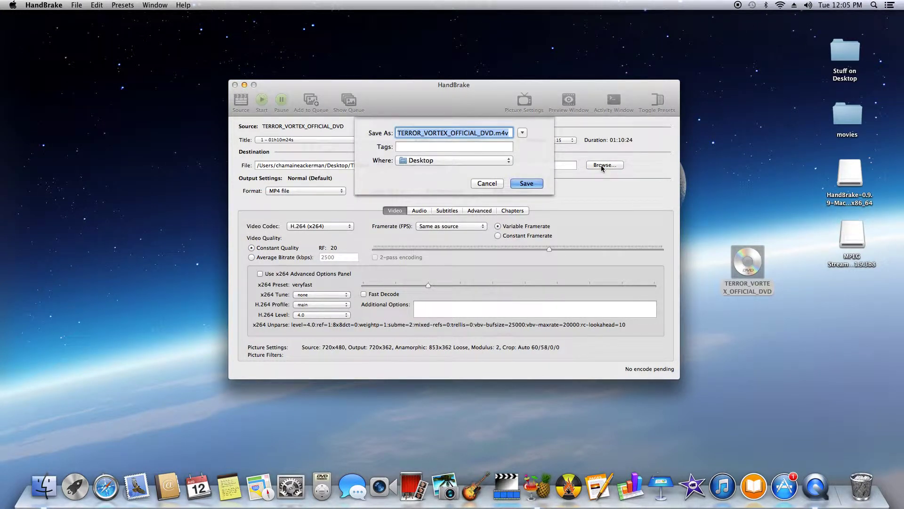
{"action": "left_click", "coordinate": [522, 134]}
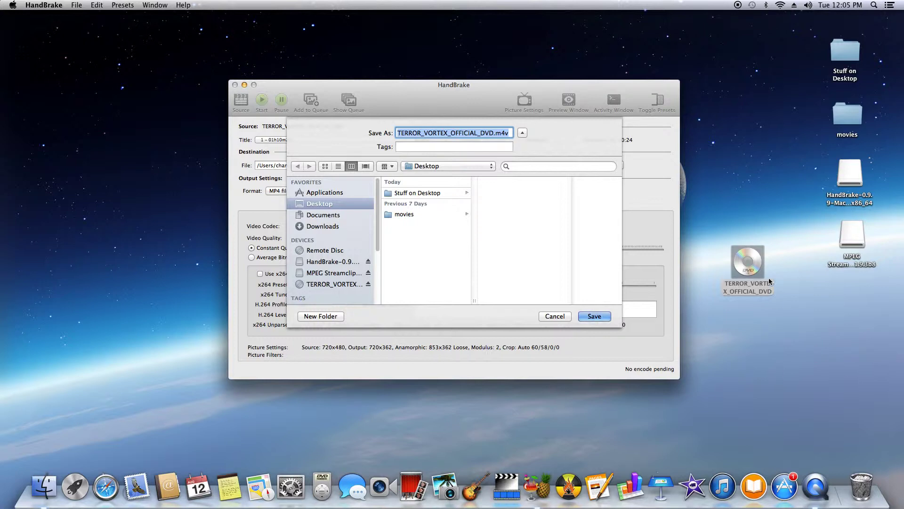
{"action": "left_click", "coordinate": [595, 320]}
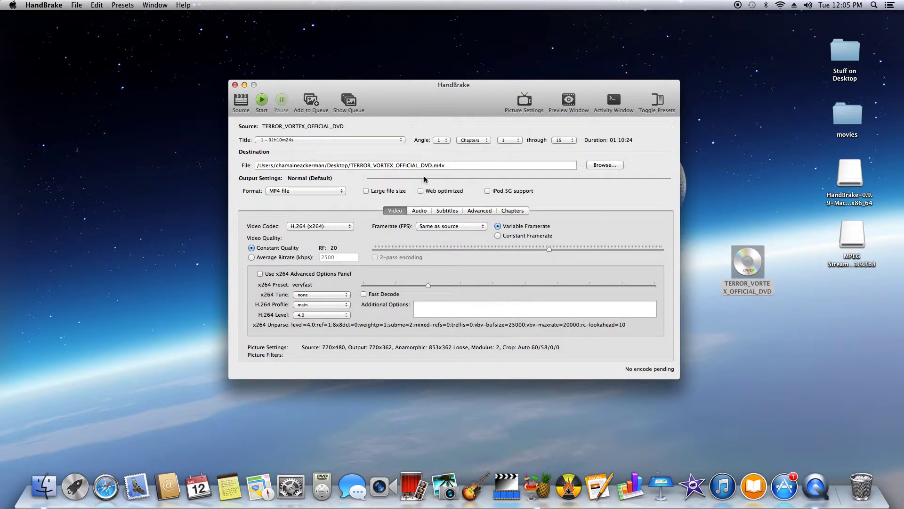
{"action": "left_click", "coordinate": [602, 165]}
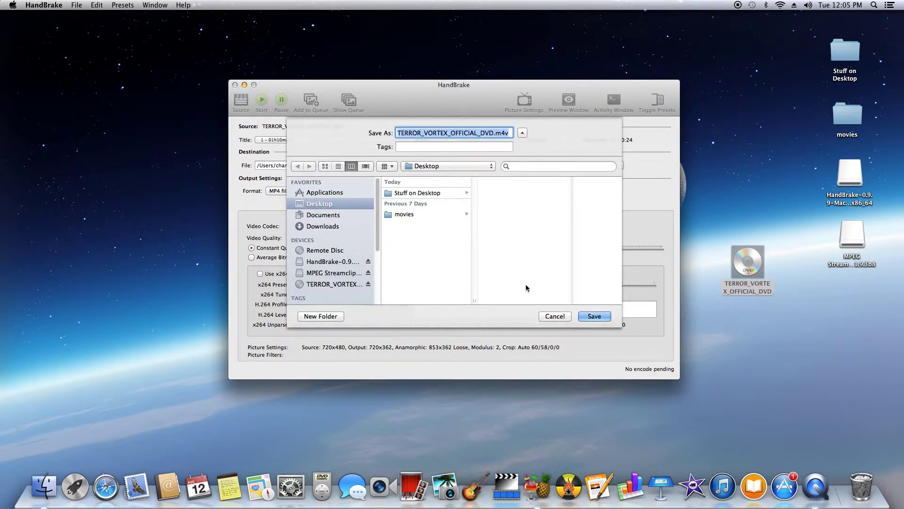
{"action": "left_click", "coordinate": [594, 316]}
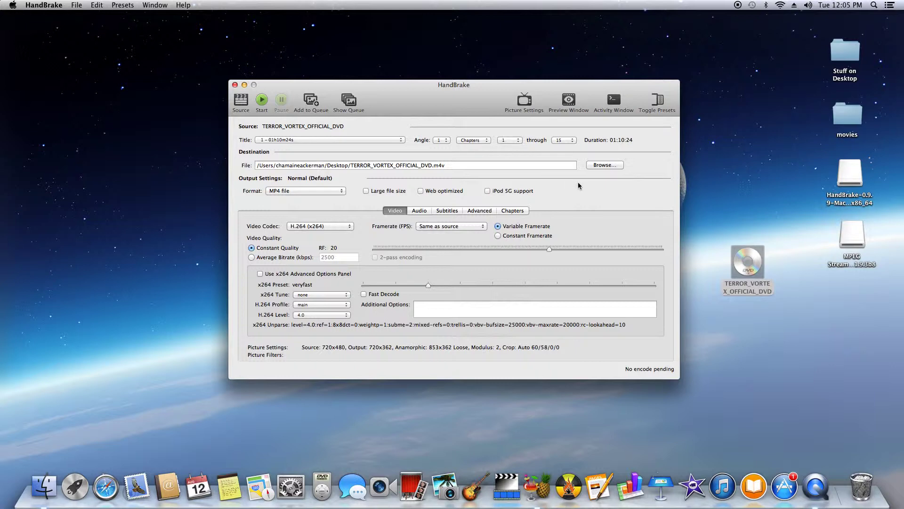
Start encoding the DVD title and dismiss the notice when the queue finishes
{"action": "left_click", "coordinate": [263, 101]}
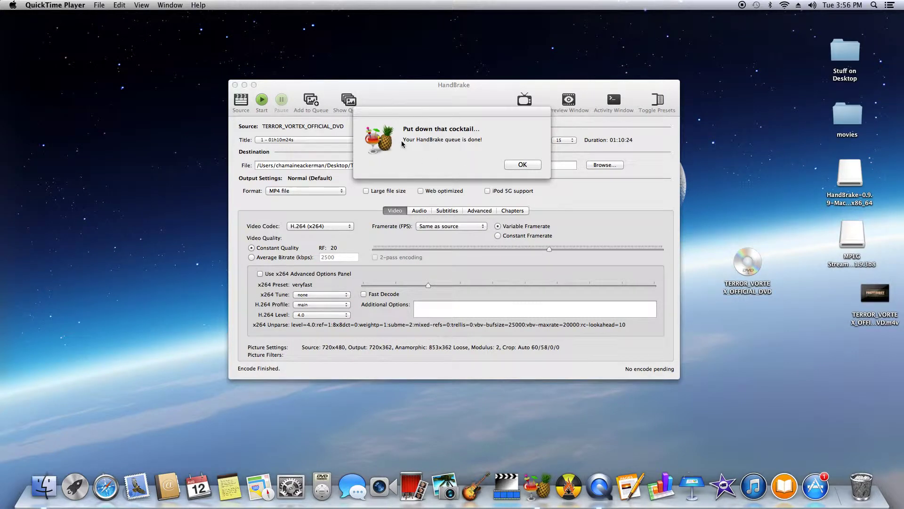
{"action": "left_click", "coordinate": [522, 165]}
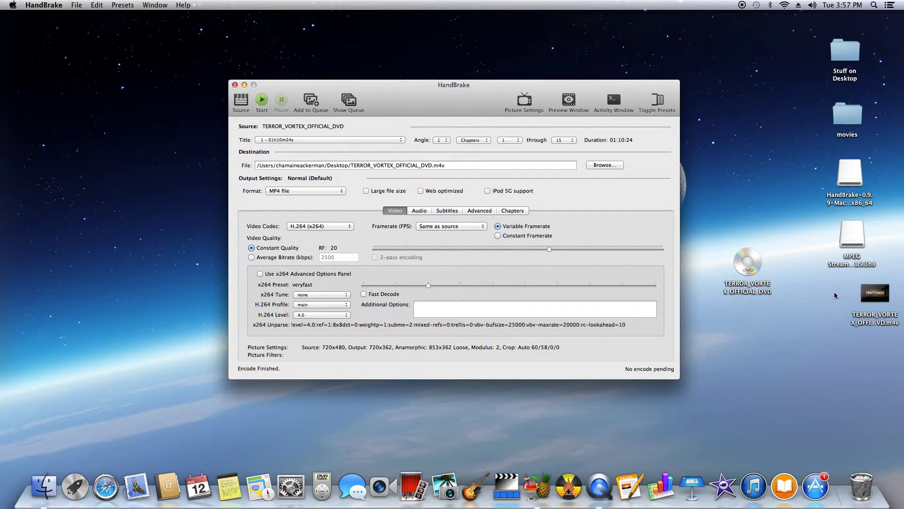
Place the encoded TERROR_VORTEX_OFFICIAL_DVD.m4v beneath the disc icon on the desktop and open it in QuickTime Player
{"action": "left_click_drag", "start_coordinate": [864, 304], "coordinate": [794, 332]}
{"action": "left_click_drag", "start_coordinate": [759, 263], "coordinate": [750, 257]}
{"action": "left_click_drag", "start_coordinate": [804, 331], "coordinate": [784, 328]}
{"action": "right_click", "coordinate": [771, 326]}
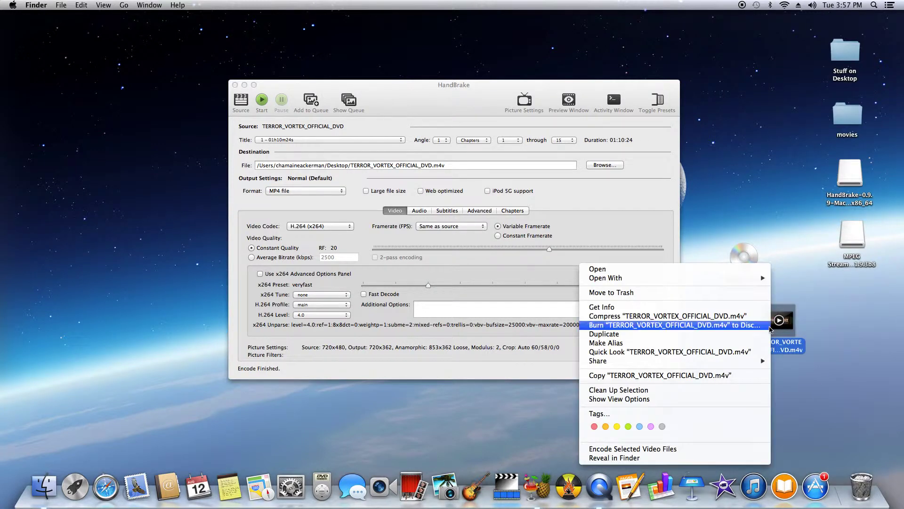
{"action": "mouse_move", "coordinate": [697, 278]}
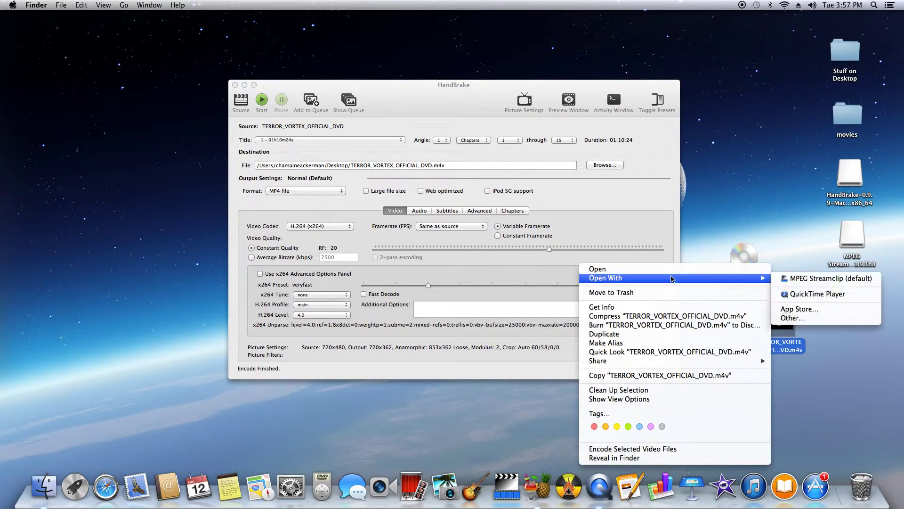
{"action": "left_click", "coordinate": [804, 294]}
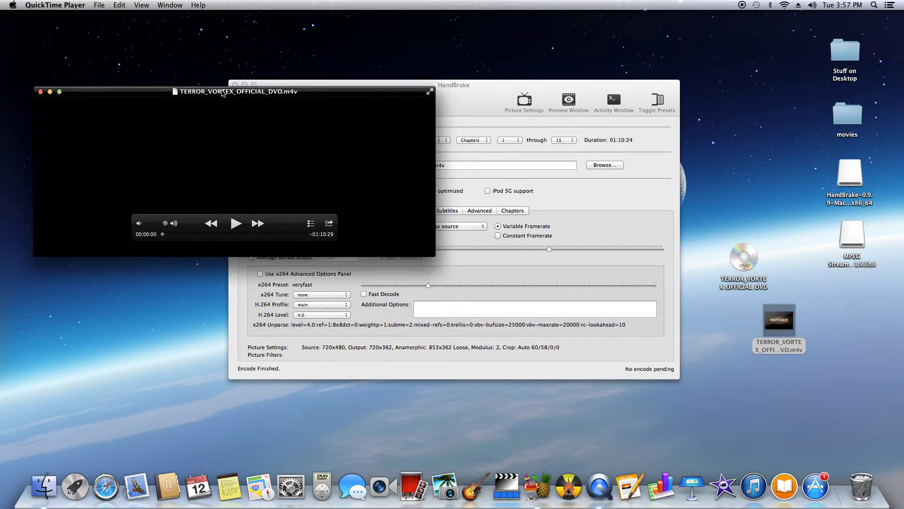
Play the encoded movie, skip to about 00:27:37, pause it and scrub to about 01:07:09 to check the video
{"action": "left_click", "coordinate": [236, 223]}
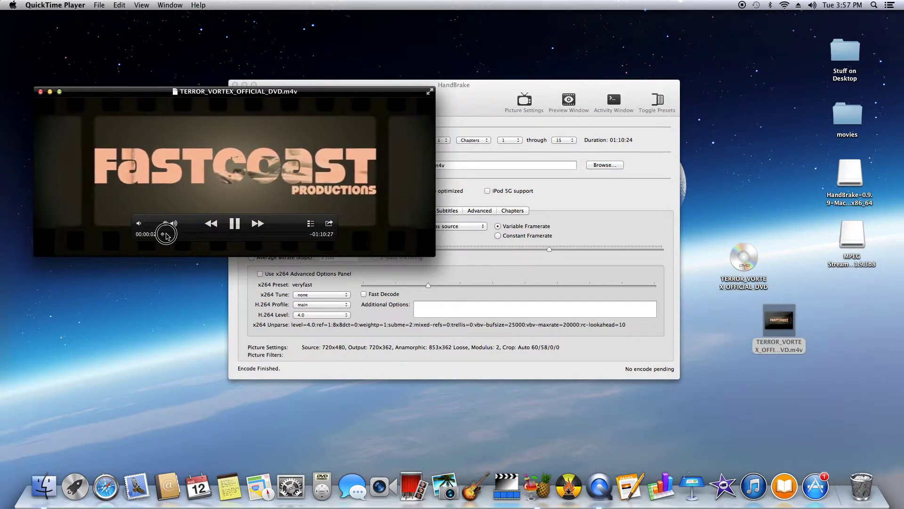
{"action": "left_click_drag", "start_coordinate": [164, 234], "coordinate": [219, 239]}
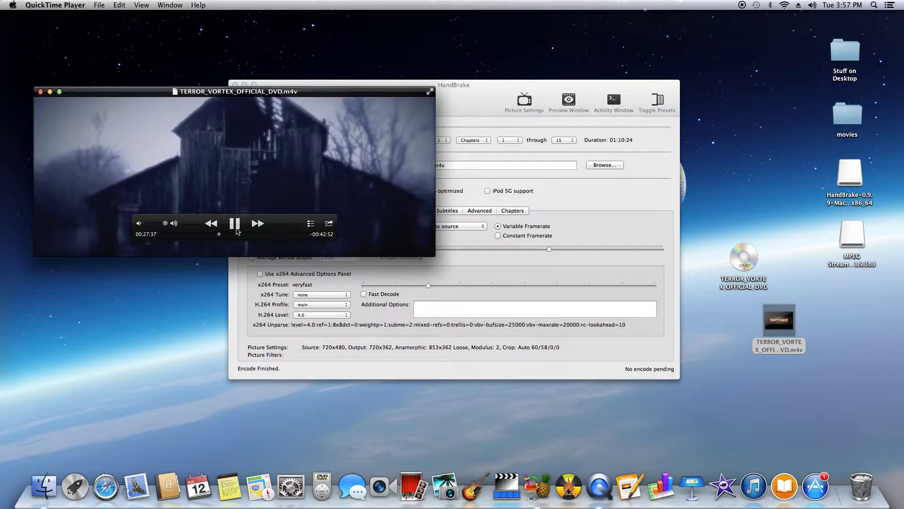
{"action": "left_click", "coordinate": [235, 224]}
{"action": "left_click_drag", "start_coordinate": [284, 96], "coordinate": [292, 97]}
{"action": "left_click_drag", "start_coordinate": [259, 236], "coordinate": [308, 236]}
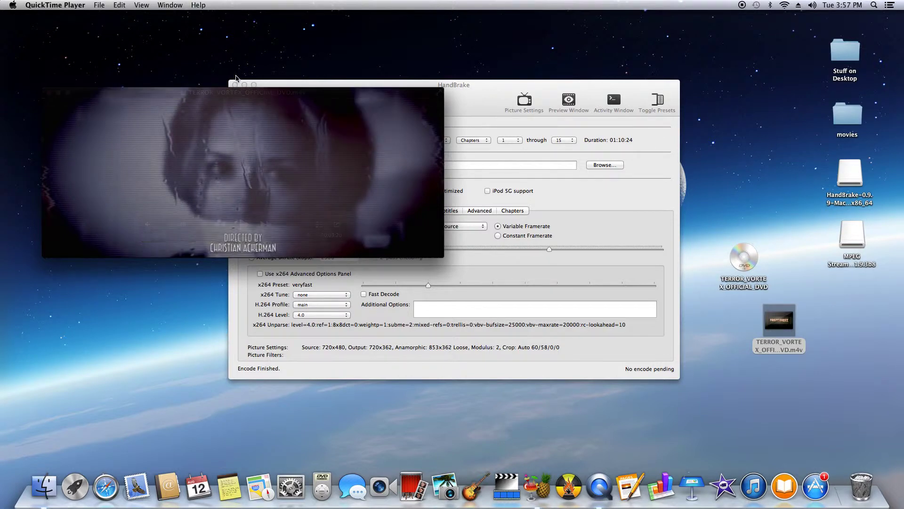
Move the movie window clear of the HandBrake output settings
{"action": "left_click_drag", "start_coordinate": [241, 104], "coordinate": [281, 107]}
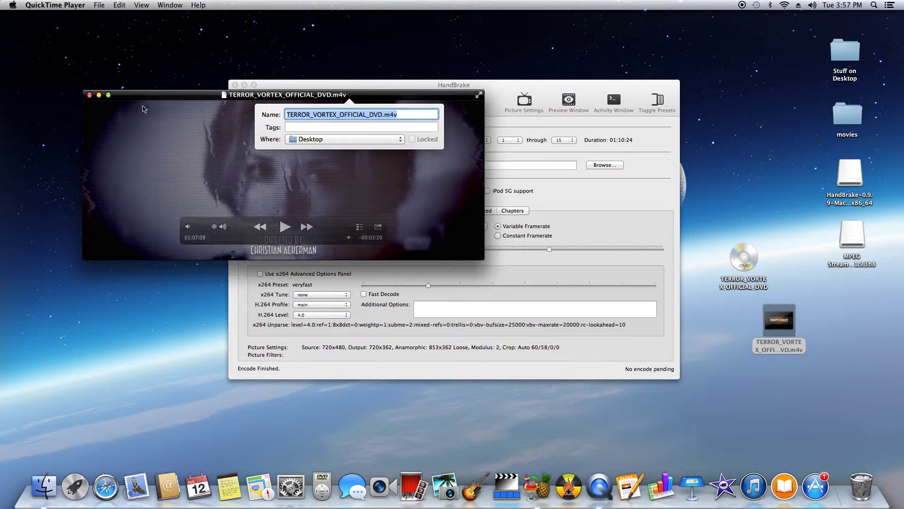
{"action": "left_click", "coordinate": [284, 242]}
{"action": "left_click_drag", "start_coordinate": [284, 242], "coordinate": [282, 242]}
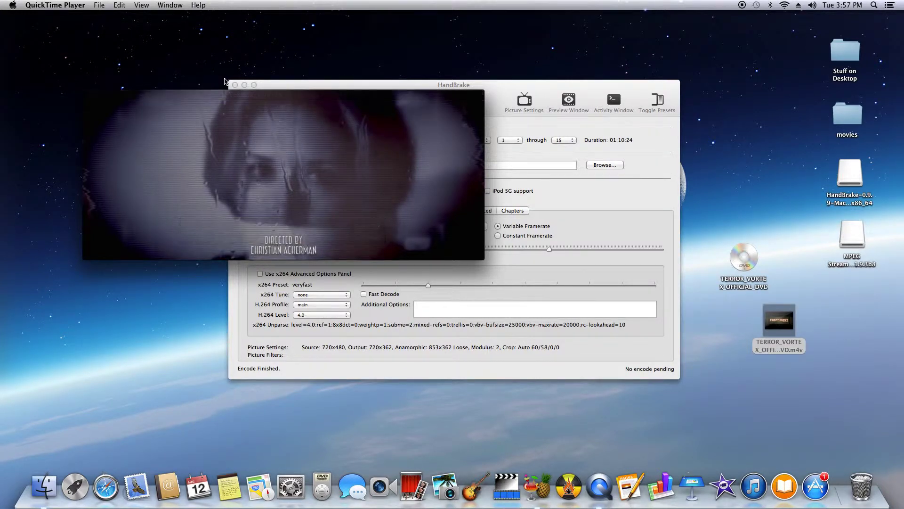
{"action": "left_click_drag", "start_coordinate": [230, 99], "coordinate": [231, 110]}
{"action": "left_click", "coordinate": [231, 109]}
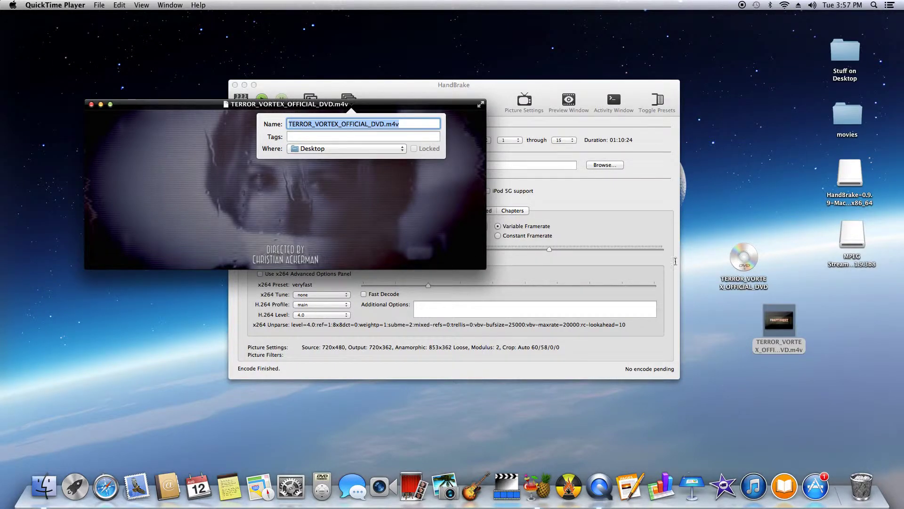
{"action": "left_click_drag", "start_coordinate": [188, 104], "coordinate": [470, 319]}
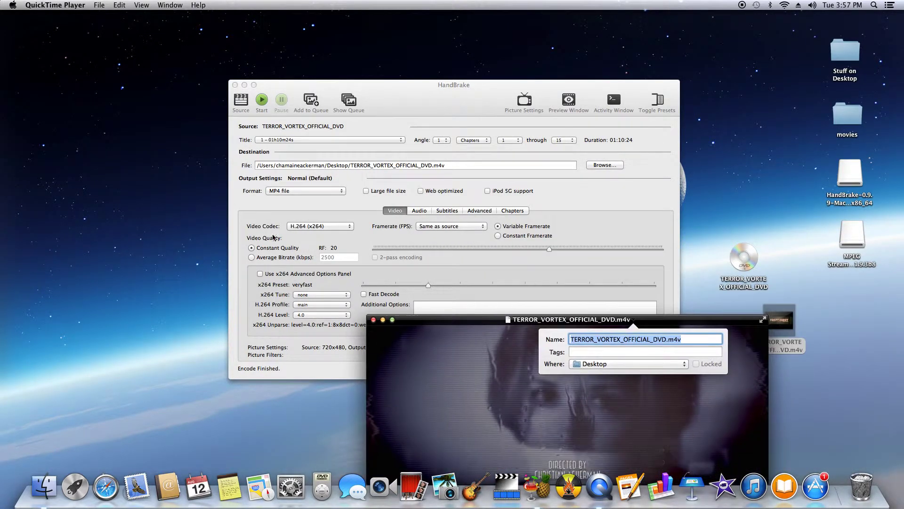
Switch to HandBrake and examine the output format and the Large file size option
{"action": "left_click", "coordinate": [282, 194]}
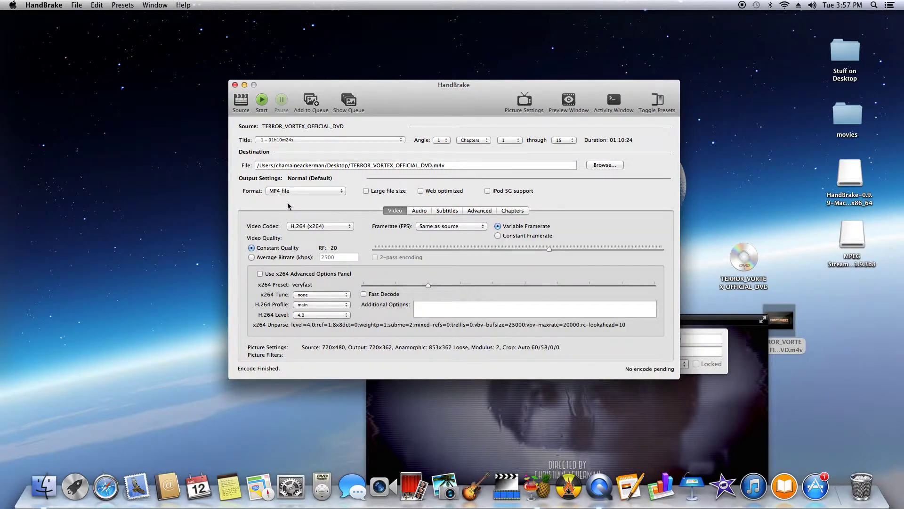
{"action": "left_click", "coordinate": [365, 192]}
{"action": "left_click", "coordinate": [366, 192]}
Bring the QuickTime Player movie window back in front and reposition it over the HandBrake window
{"action": "left_click", "coordinate": [747, 318]}
{"action": "left_click_drag", "start_coordinate": [748, 319], "coordinate": [649, 106]}
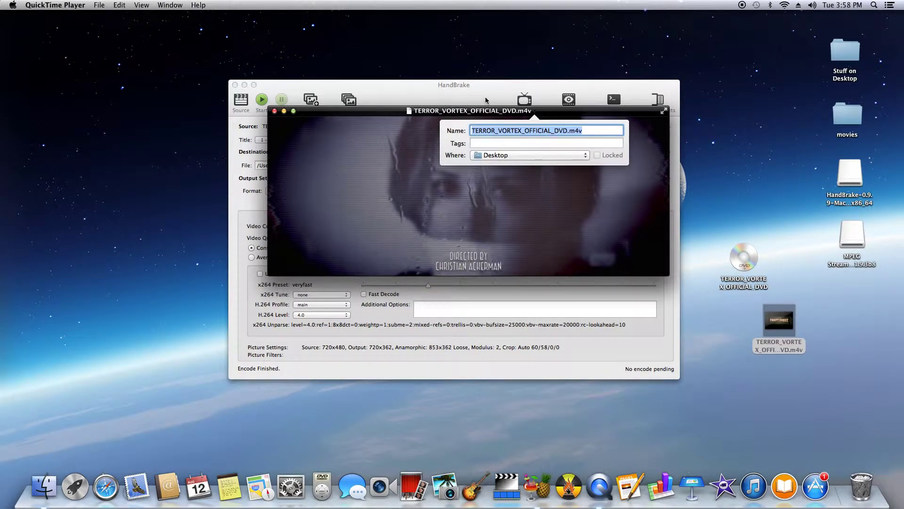
{"action": "mouse_move", "coordinate": [393, 116]}
{"action": "left_click_drag", "start_coordinate": [387, 112], "coordinate": [272, 159]}
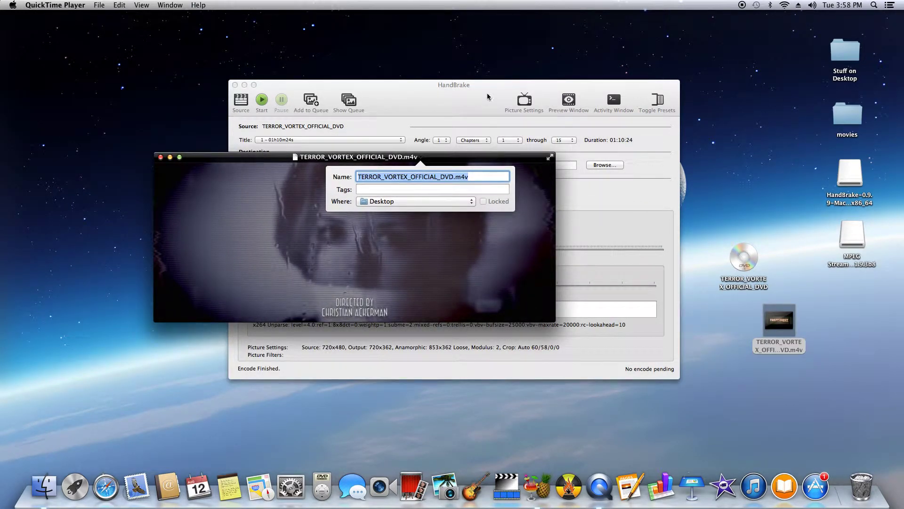
{"action": "left_click_drag", "start_coordinate": [380, 157], "coordinate": [432, 112]}
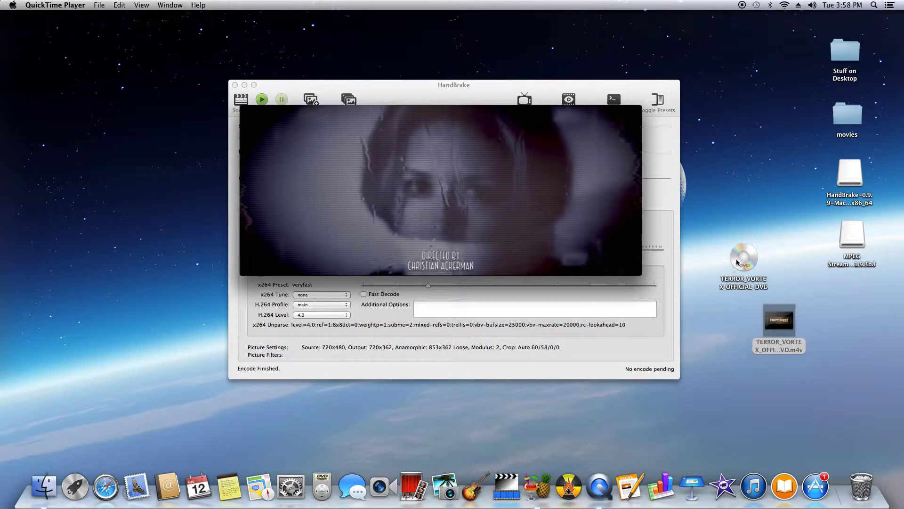
Eject the TERROR_VORTEX_OFFICIAL_DVD disc and quit HandBrake
{"action": "left_click_drag", "start_coordinate": [737, 262], "coordinate": [872, 489]}
{"action": "mouse_move", "coordinate": [771, 316]}
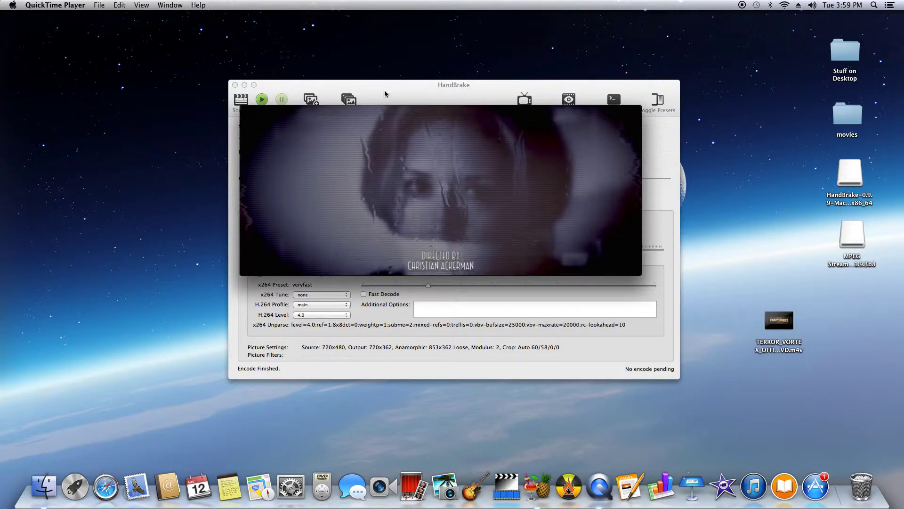
{"action": "left_click", "coordinate": [343, 92]}
{"action": "left_click", "coordinate": [45, 5]}
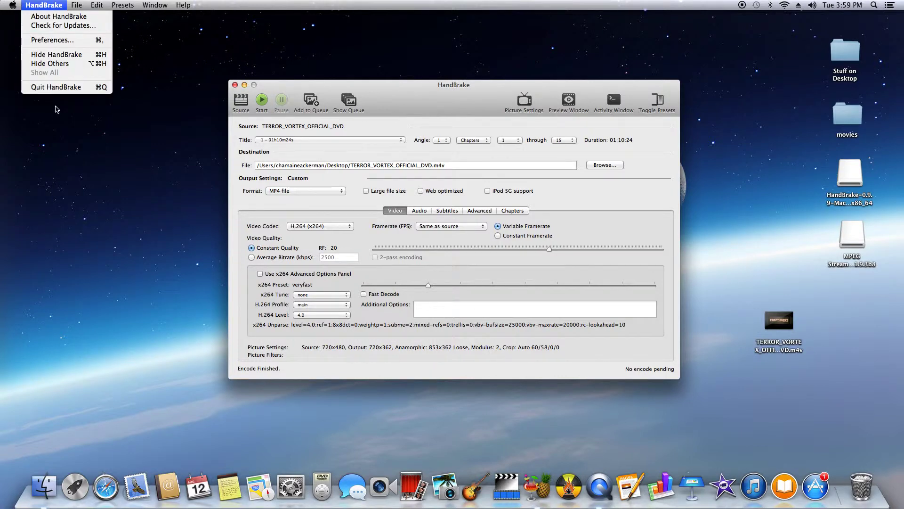
{"action": "left_click", "coordinate": [49, 87]}
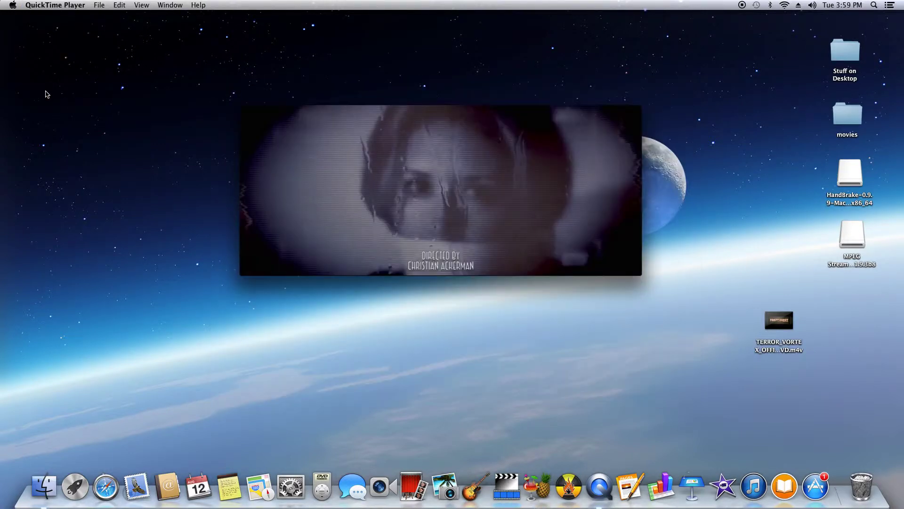
Open Burn, place its window over the movie, and show the video project with the DVD-Video format
{"action": "left_click", "coordinate": [570, 489]}
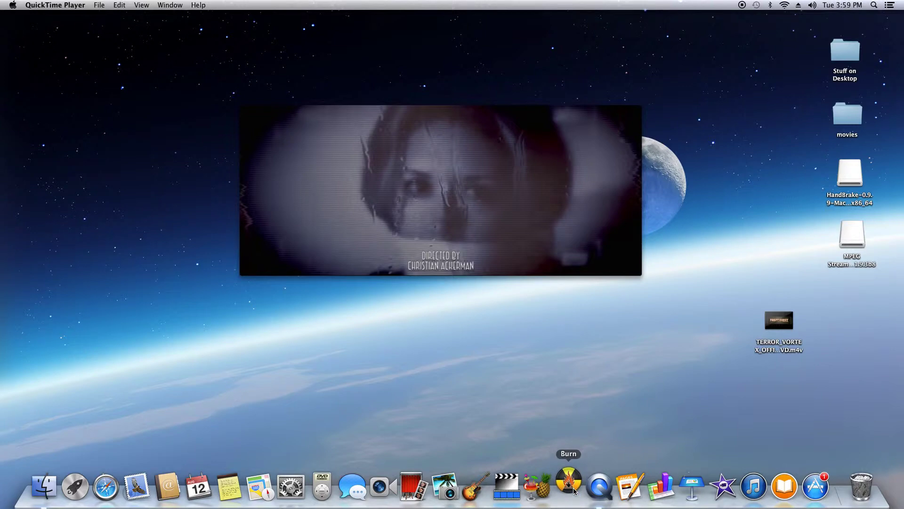
{"action": "mouse_move", "coordinate": [185, 38]}
{"action": "left_mouse_down"}
{"action": "mouse_move", "coordinate": [328, 157]}
{"action": "mouse_move", "coordinate": [420, 65]}
{"action": "mouse_move", "coordinate": [438, 115]}
{"action": "left_mouse_up"}
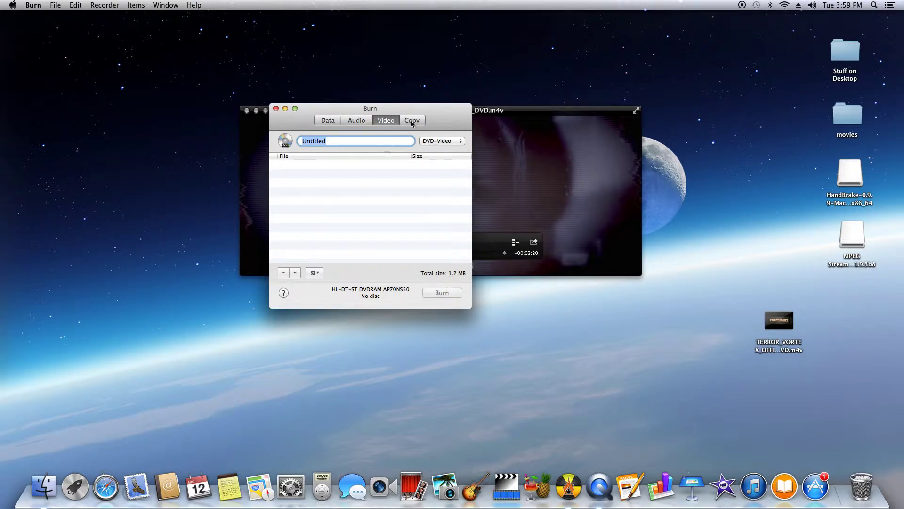
{"action": "mouse_move", "coordinate": [444, 119]}
{"action": "left_mouse_down"}
{"action": "mouse_move", "coordinate": [420, 121]}
{"action": "mouse_move", "coordinate": [560, 128]}
{"action": "mouse_move", "coordinate": [431, 102]}
{"action": "left_mouse_up"}
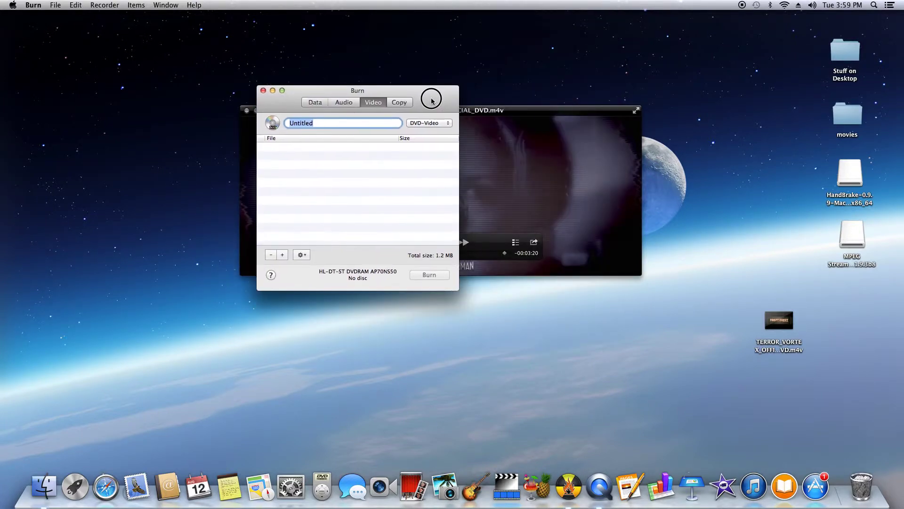
{"action": "left_click", "coordinate": [377, 102]}
{"action": "left_click", "coordinate": [419, 124]}
{"action": "left_click", "coordinate": [419, 124]}
Examine the NTSC region setting and the DVD options, including Use DVD theme, in Burn's video preferences, and close them
{"action": "left_click", "coordinate": [33, 5]}
{"action": "left_click", "coordinate": [49, 32]}
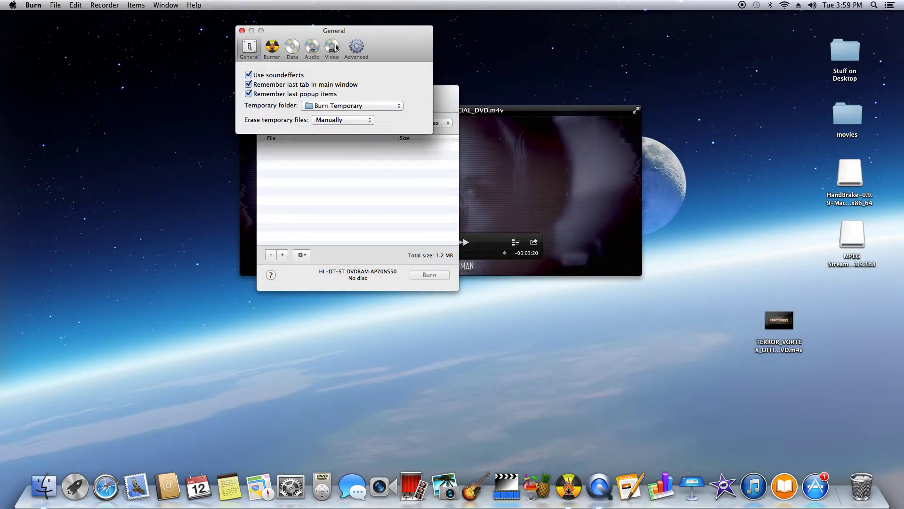
{"action": "left_click", "coordinate": [335, 49]}
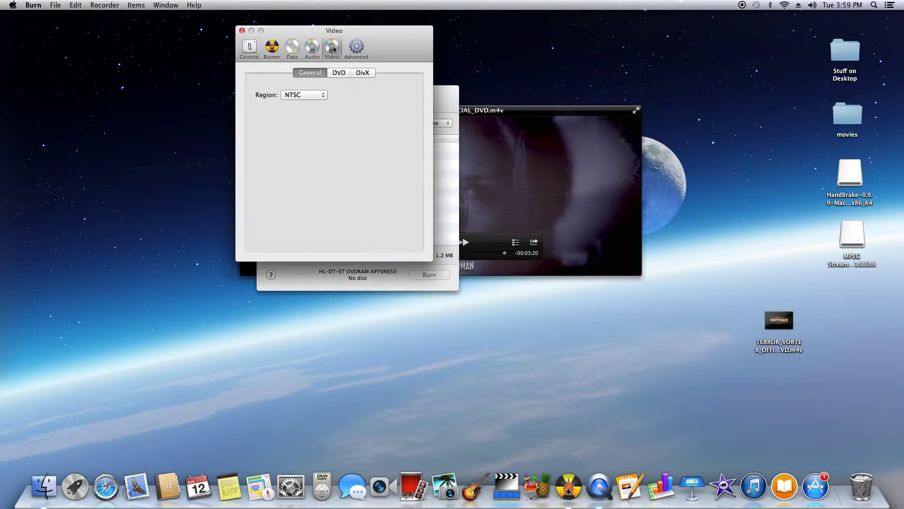
{"action": "left_click", "coordinate": [296, 96]}
{"action": "left_click", "coordinate": [343, 74]}
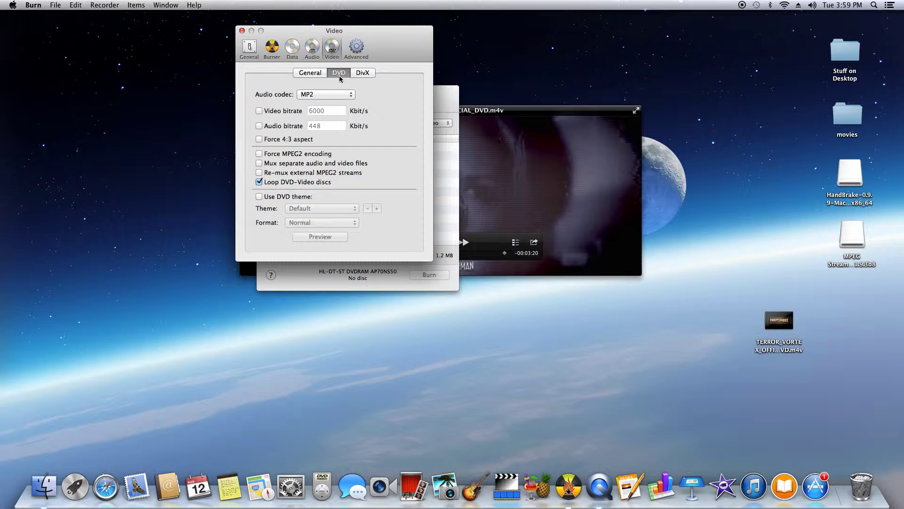
{"action": "left_click", "coordinate": [309, 72]}
{"action": "left_click", "coordinate": [335, 73]}
{"action": "left_click", "coordinate": [262, 199]}
{"action": "left_click", "coordinate": [259, 196]}
{"action": "left_click", "coordinate": [243, 31]}
Name the disc project Terror Vortex
{"action": "left_click", "coordinate": [324, 123]}
{"action": "double_click", "coordinate": [324, 123]}
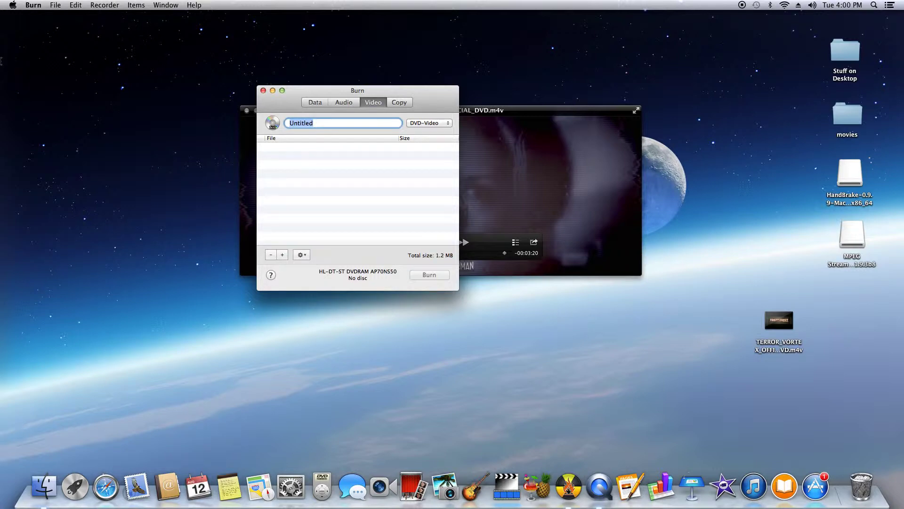
{"action": "type", "text": "Terror Vortex"}
{"action": "left_click", "coordinate": [364, 163]}
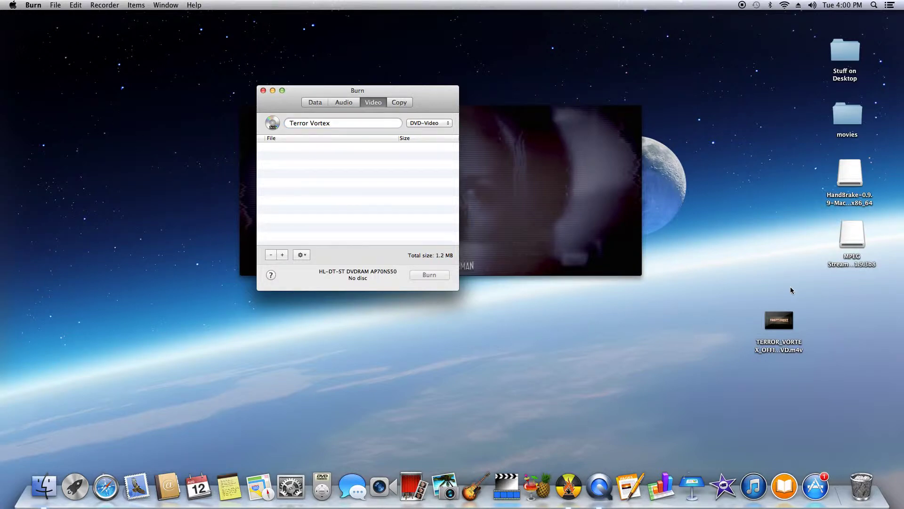
Add the TERROR_VORTEX_OFFICIAL_DVD.m4v file to the project and convert it to an NTSC mpg saved in Documents
{"action": "mouse_move", "coordinate": [773, 327]}
{"action": "left_mouse_down"}
{"action": "mouse_move", "coordinate": [735, 330]}
{"action": "mouse_move", "coordinate": [699, 260]}
{"action": "mouse_move", "coordinate": [340, 92]}
{"action": "mouse_move", "coordinate": [299, 205]}
{"action": "left_mouse_up"}
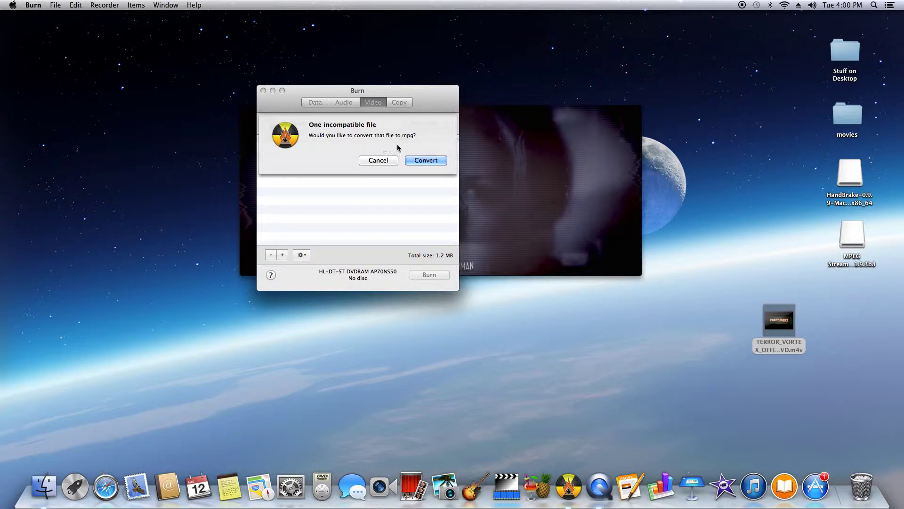
{"action": "left_click", "coordinate": [423, 161]}
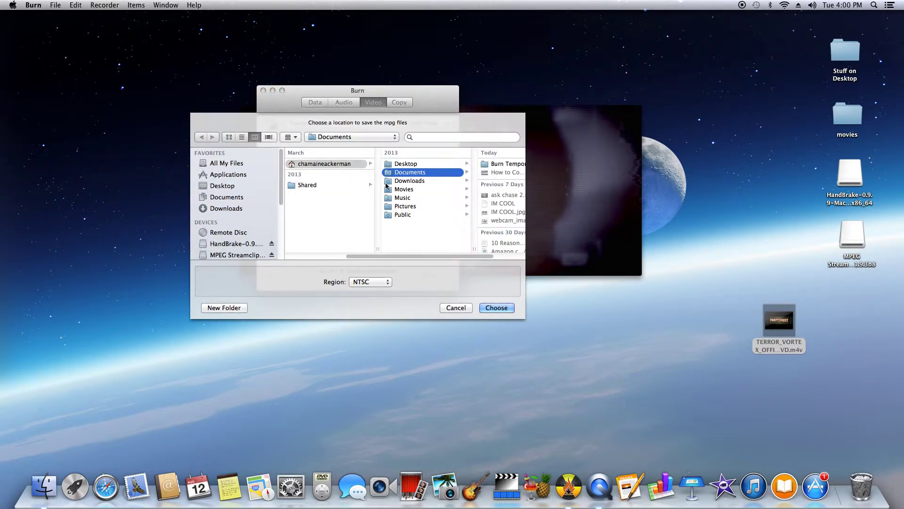
{"action": "left_click", "coordinate": [500, 308]}
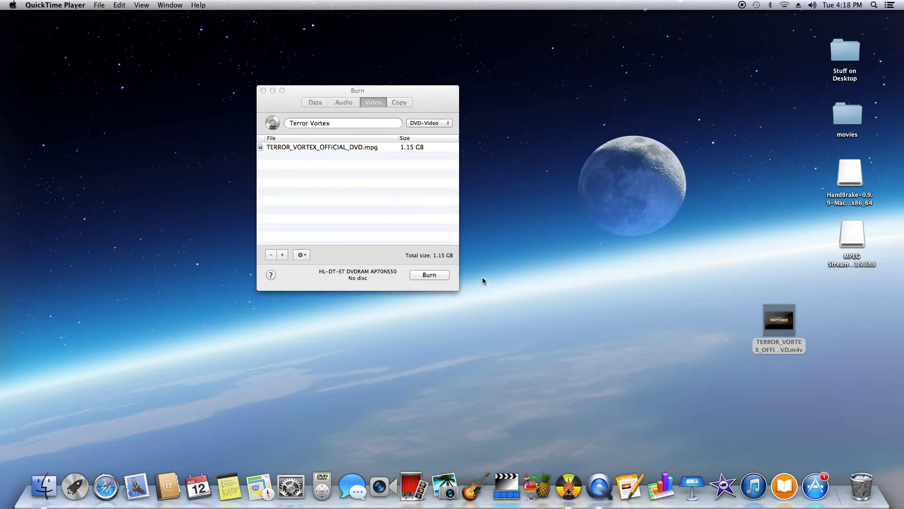
Move the Burn window with the converted mpg to the middle of the desktop
{"action": "mouse_move", "coordinate": [432, 103]}
{"action": "left_mouse_down"}
{"action": "mouse_move", "coordinate": [537, 113]}
{"action": "mouse_move", "coordinate": [536, 121]}
{"action": "left_mouse_up"}
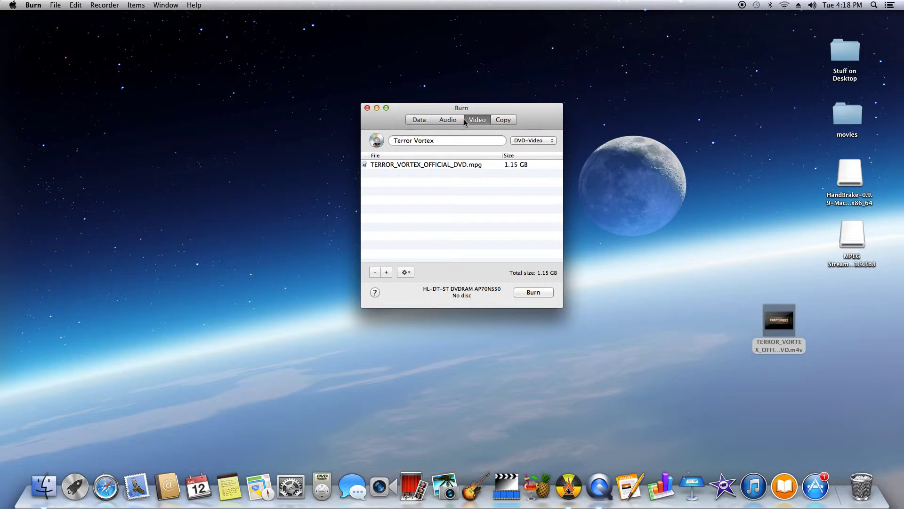
{"action": "left_click", "coordinate": [479, 123]}
{"action": "left_click_drag", "start_coordinate": [534, 109], "coordinate": [521, 114]}
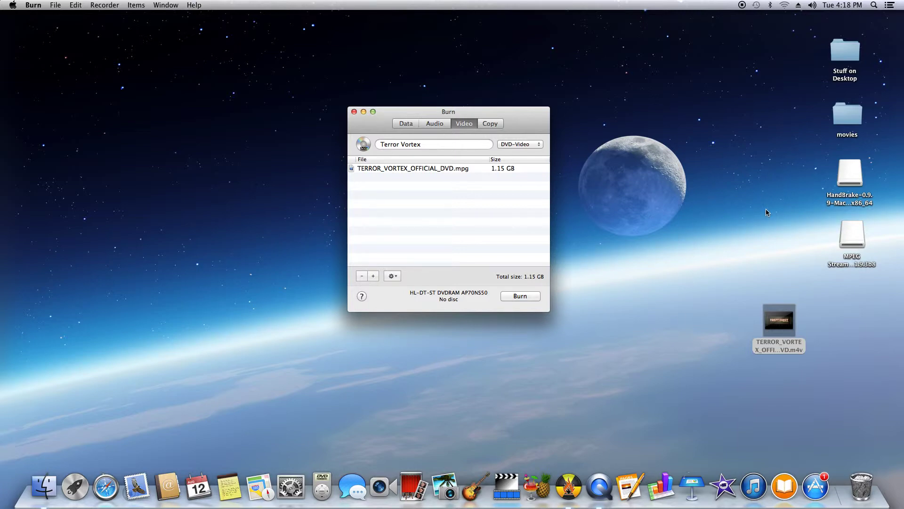
Look at the Computer location in Finder for the inserted disc and close its window
{"action": "left_click", "coordinate": [141, 141]}
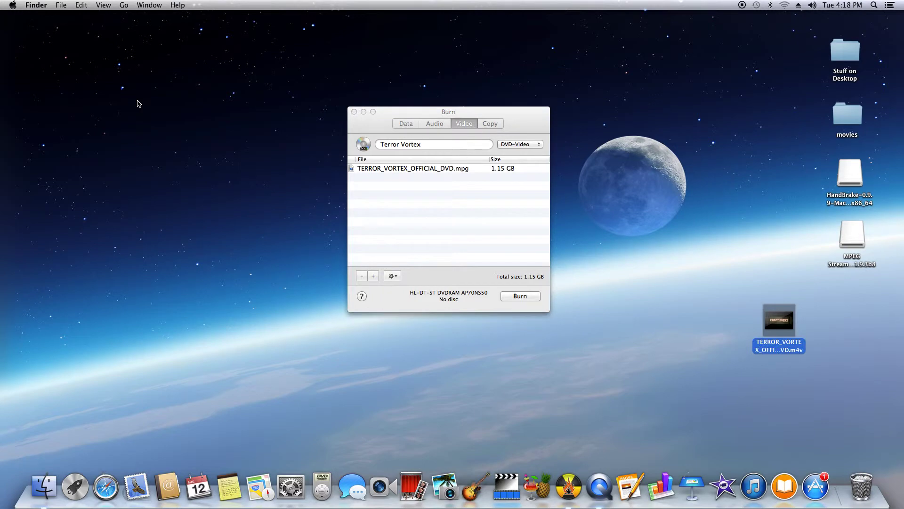
{"action": "left_click", "coordinate": [125, 6]}
{"action": "left_click", "coordinate": [144, 99]}
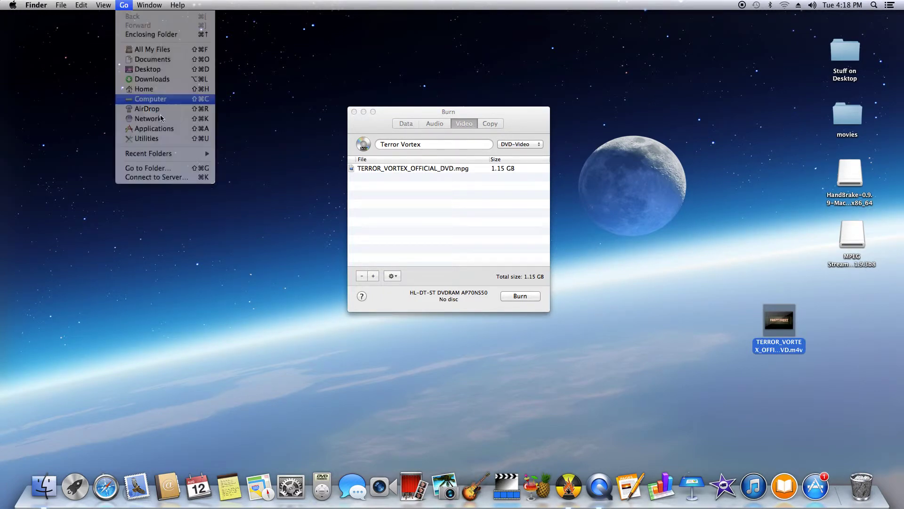
{"action": "mouse_move", "coordinate": [328, 78]}
{"action": "left_mouse_down"}
{"action": "mouse_move", "coordinate": [222, 131]}
{"action": "mouse_move", "coordinate": [205, 130]}
{"action": "left_mouse_up"}
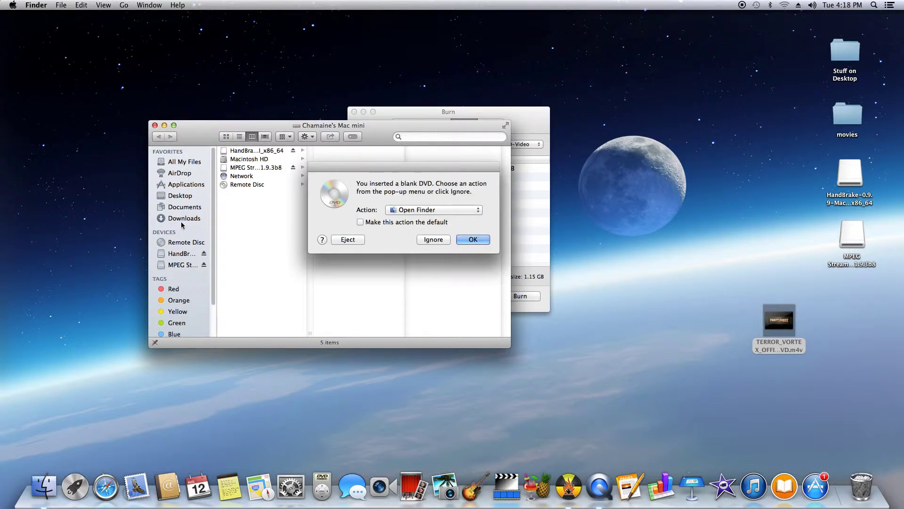
{"action": "left_click", "coordinate": [155, 126]}
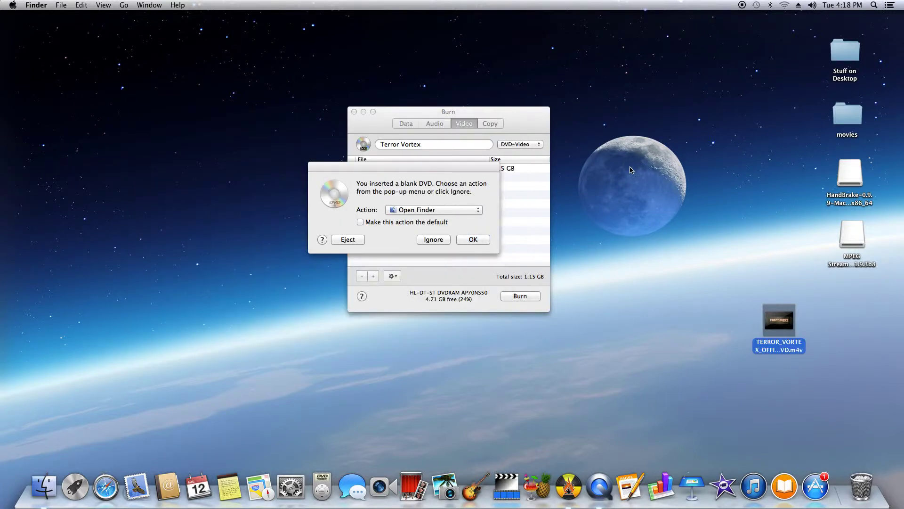
Open a Finder window, move it aside, and accept the Open Finder action for the inserted blank DVD
{"action": "left_click", "coordinate": [42, 486]}
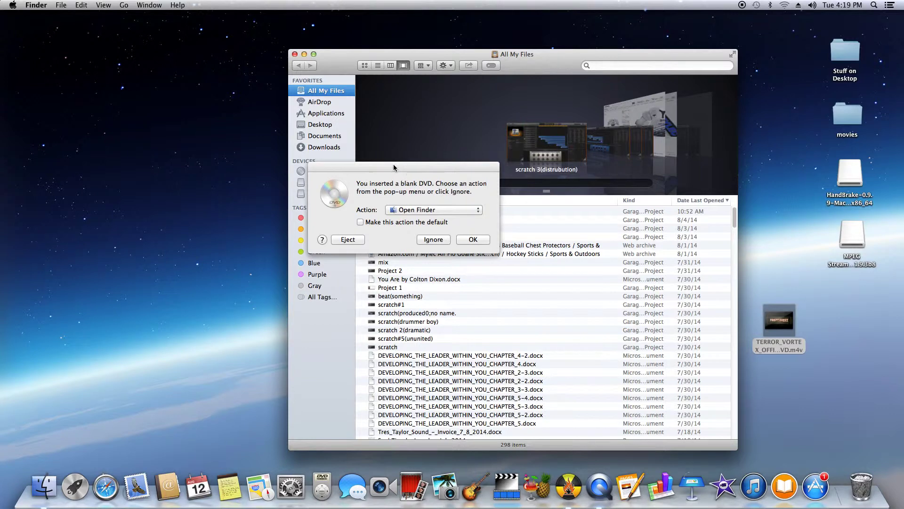
{"action": "left_click_drag", "start_coordinate": [348, 55], "coordinate": [150, 43]}
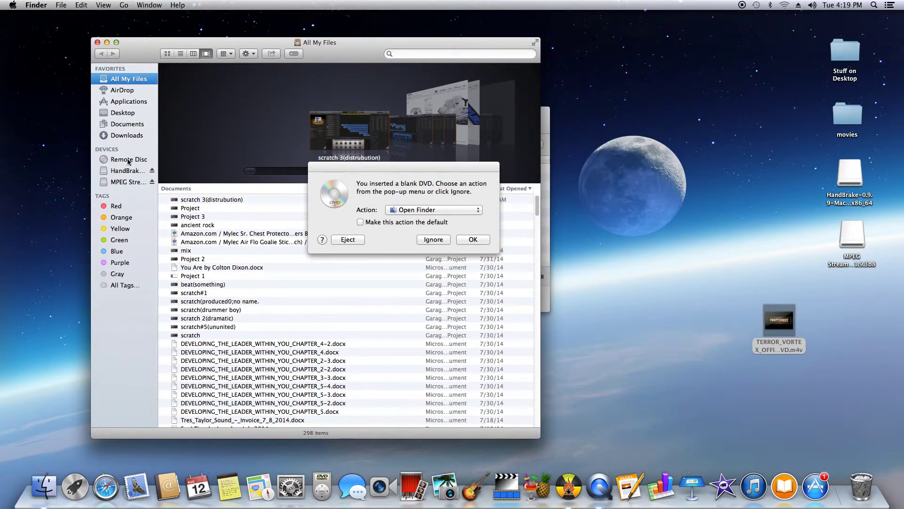
{"action": "left_click", "coordinate": [370, 178]}
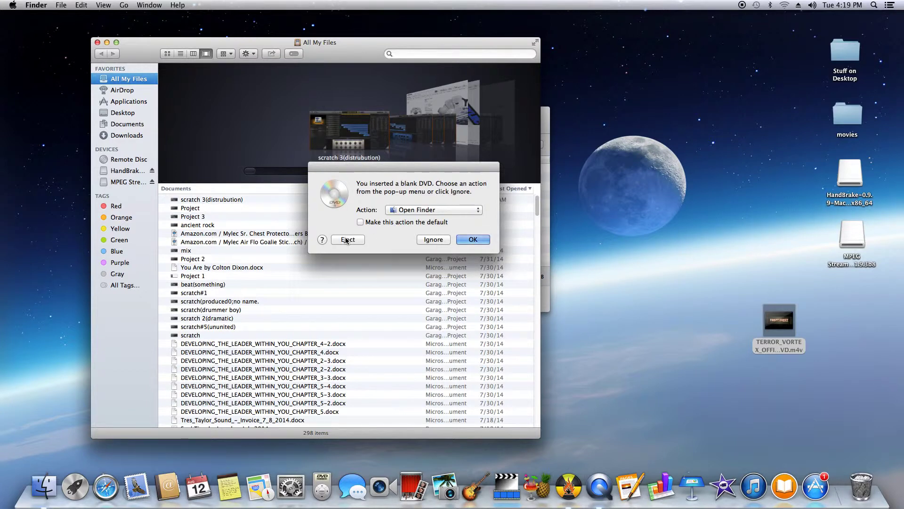
{"action": "left_click", "coordinate": [481, 241]}
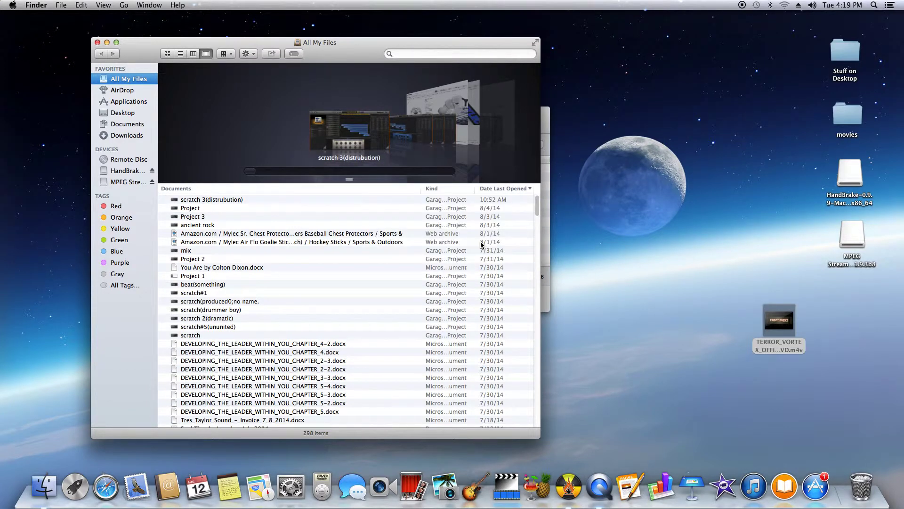
Move the Untitled DVD icon into open desktop space and close the All My Files window
{"action": "left_click_drag", "start_coordinate": [876, 296], "coordinate": [726, 221]}
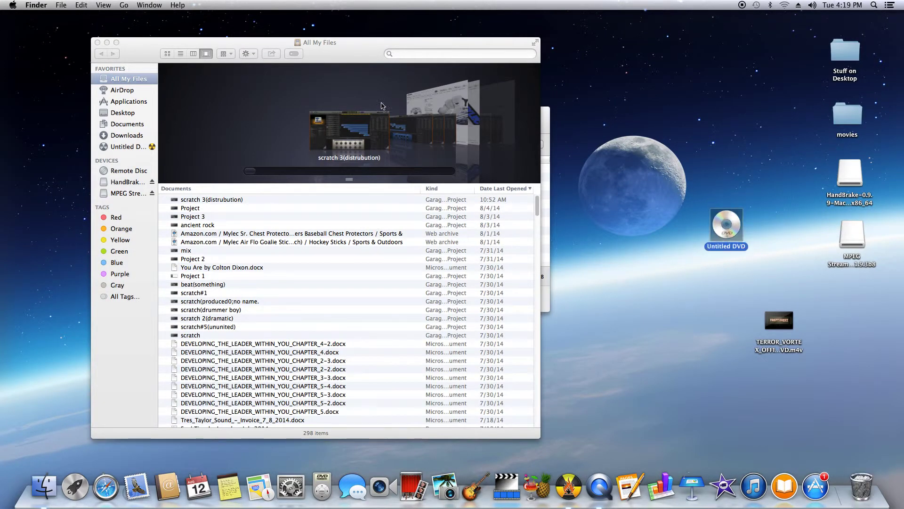
{"action": "left_click_drag", "start_coordinate": [333, 61], "coordinate": [539, 81]}
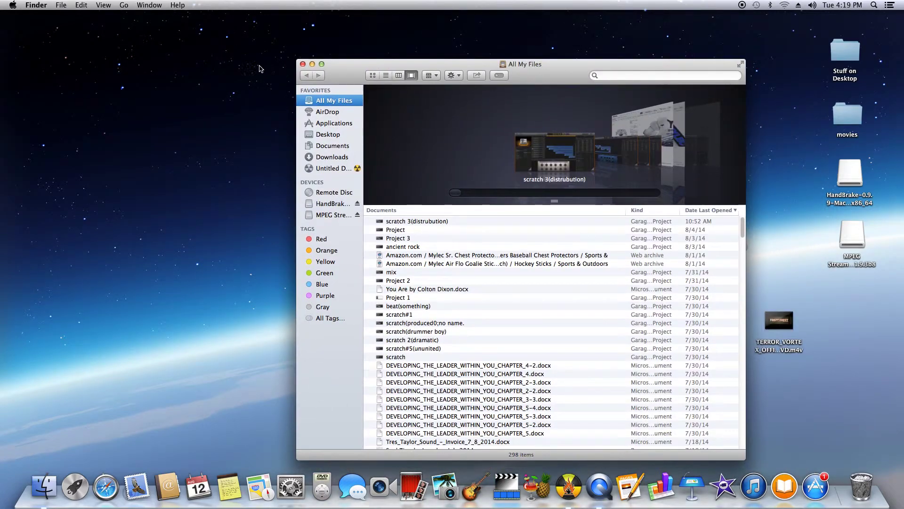
{"action": "mouse_move", "coordinate": [343, 69]}
{"action": "left_mouse_down"}
{"action": "mouse_move", "coordinate": [500, 45]}
{"action": "mouse_move", "coordinate": [339, 45]}
{"action": "mouse_move", "coordinate": [525, 67]}
{"action": "mouse_move", "coordinate": [406, 52]}
{"action": "mouse_move", "coordinate": [338, 72]}
{"action": "left_mouse_up"}
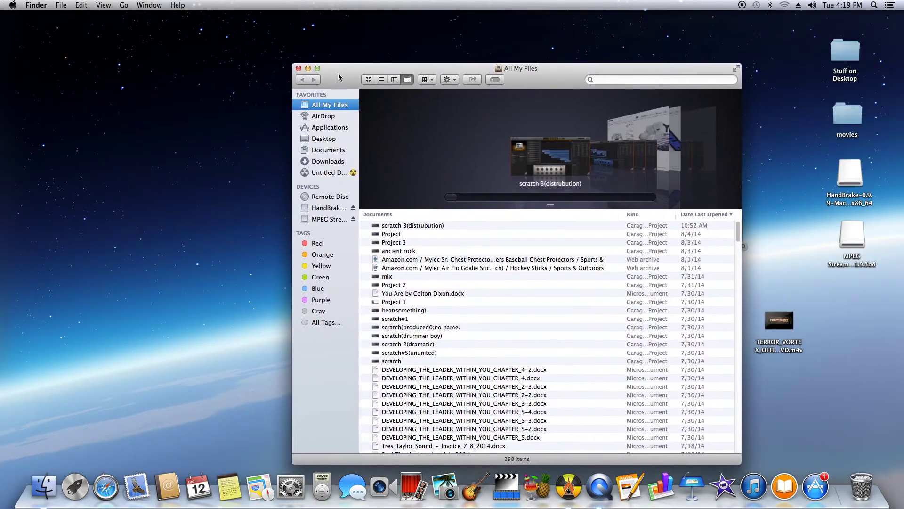
{"action": "left_click", "coordinate": [298, 69]}
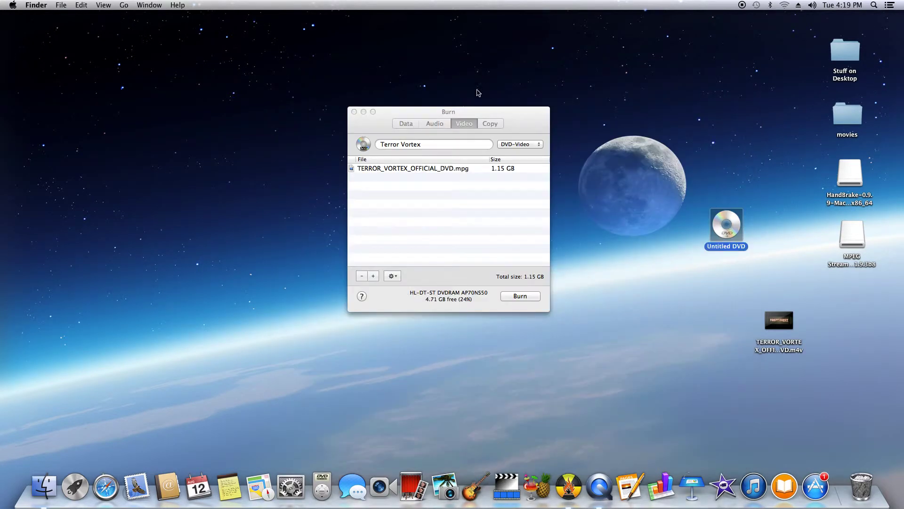
Reposition the Burn window and place the Untitled DVD icon over the moon beside it
{"action": "mouse_move", "coordinate": [466, 118]}
{"action": "left_mouse_down"}
{"action": "mouse_move", "coordinate": [443, 100]}
{"action": "mouse_move", "coordinate": [499, 69]}
{"action": "mouse_move", "coordinate": [475, 98]}
{"action": "left_mouse_up"}
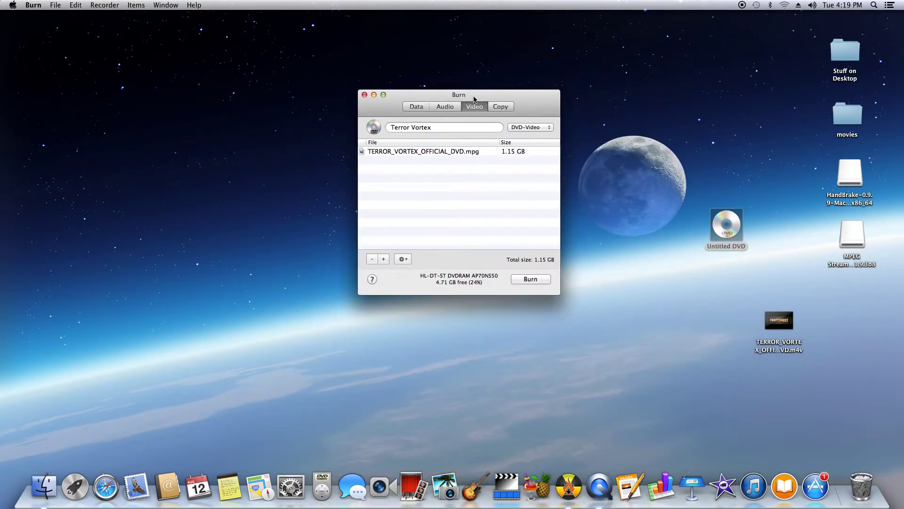
{"action": "mouse_move", "coordinate": [728, 226]}
{"action": "left_mouse_down"}
{"action": "mouse_move", "coordinate": [597, 118]}
{"action": "mouse_move", "coordinate": [634, 172]}
{"action": "mouse_move", "coordinate": [628, 195]}
{"action": "mouse_move", "coordinate": [633, 176]}
{"action": "left_mouse_up"}
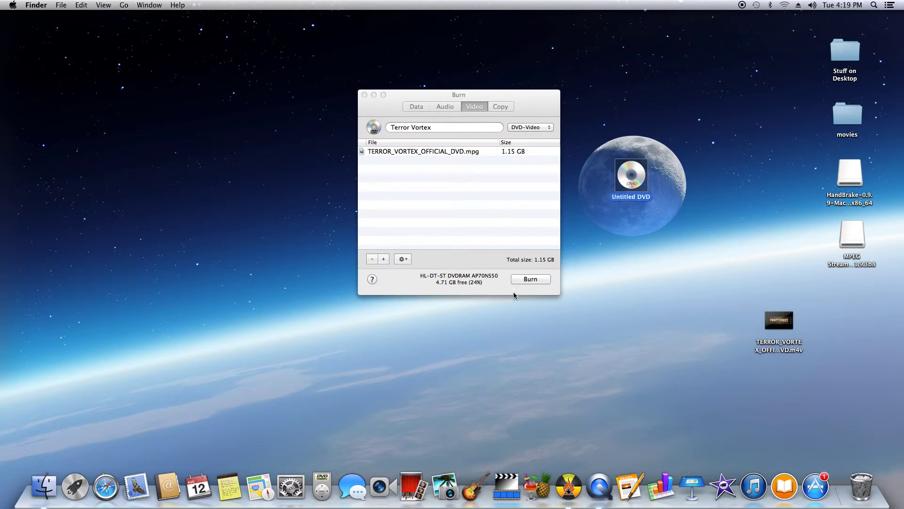
Burn the Terror Vortex project to the blank DVD in the HL-DT-ST DVDRAM AP70NS50 drive at Maximum Possible (8x) speed
{"action": "left_click", "coordinate": [539, 279]}
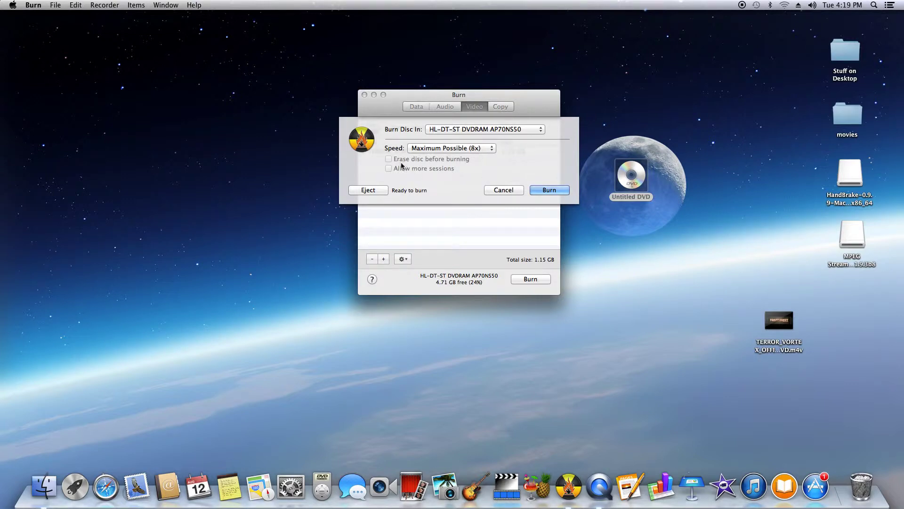
{"action": "left_click", "coordinate": [524, 133]}
{"action": "left_click", "coordinate": [512, 131]}
{"action": "left_click", "coordinate": [550, 190]}
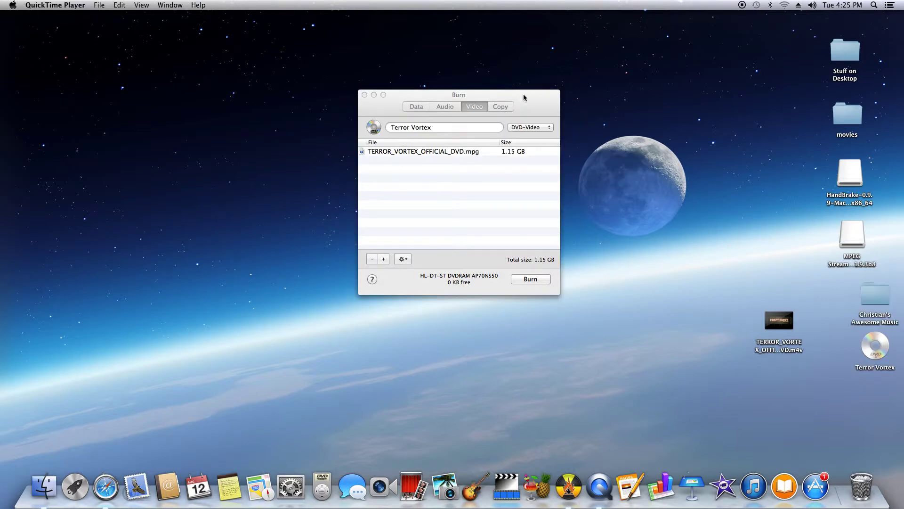
Place the burned Terror Vortex disc icon beside the Burn window and open DVD Player to play the disc
{"action": "left_click_drag", "start_coordinate": [524, 94], "coordinate": [525, 108]}
{"action": "mouse_move", "coordinate": [865, 349]}
{"action": "left_mouse_down"}
{"action": "mouse_move", "coordinate": [604, 351]}
{"action": "mouse_move", "coordinate": [637, 160]}
{"action": "mouse_move", "coordinate": [625, 190]}
{"action": "left_mouse_up"}
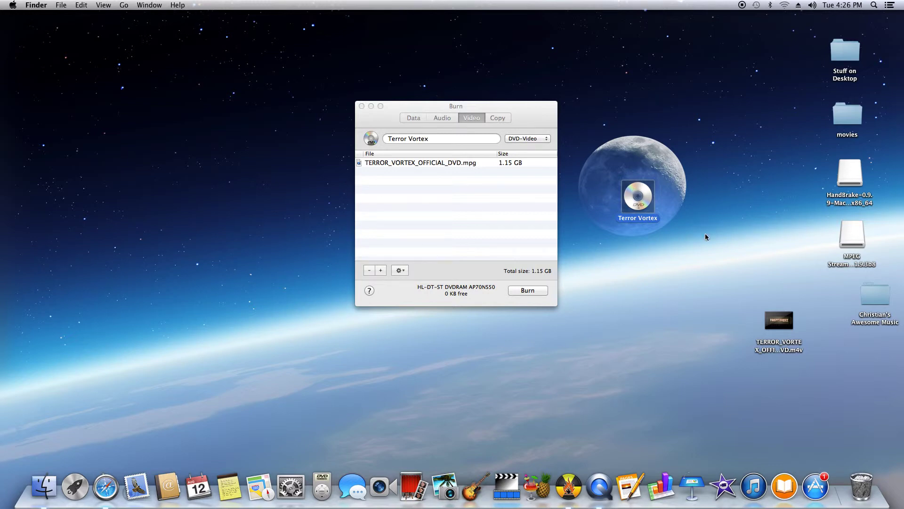
{"action": "right_click", "coordinate": [328, 482]}
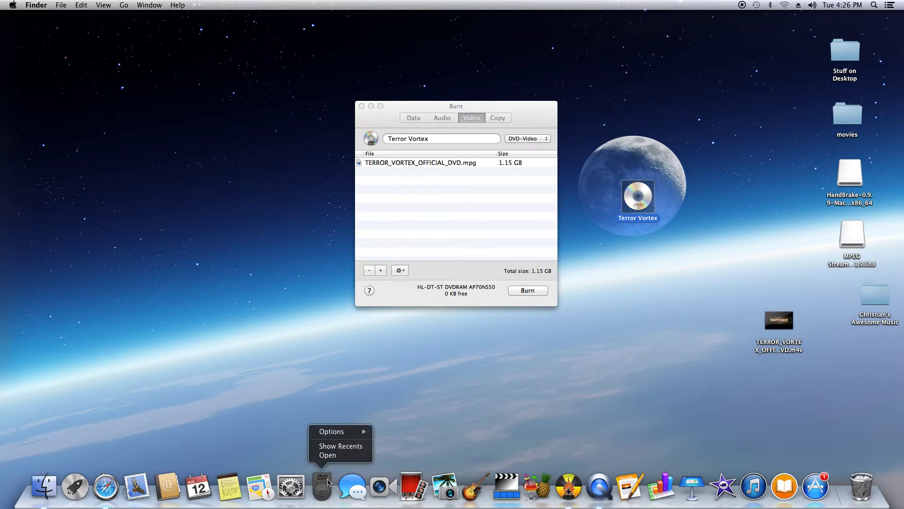
{"action": "left_click", "coordinate": [339, 455]}
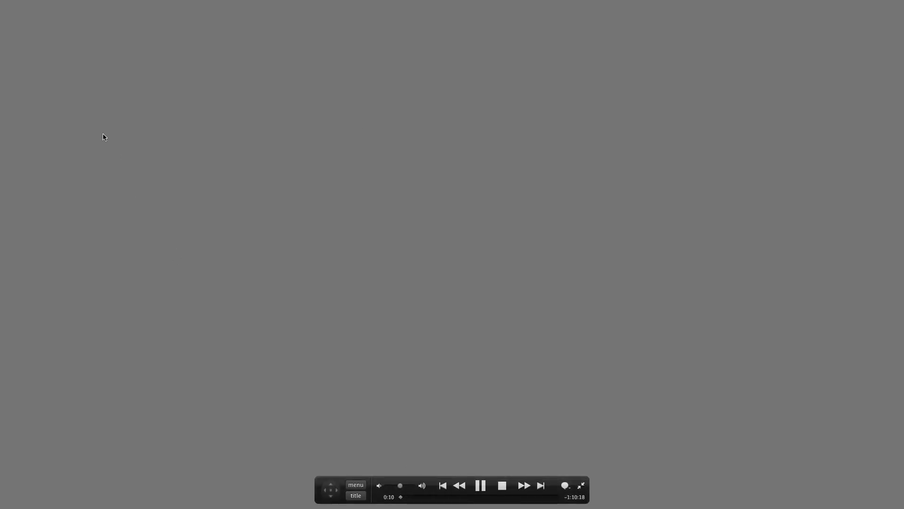
Exit full-screen playback of the Terror Vortex disc and quit DVD Player
{"action": "key", "text": "Escape"}
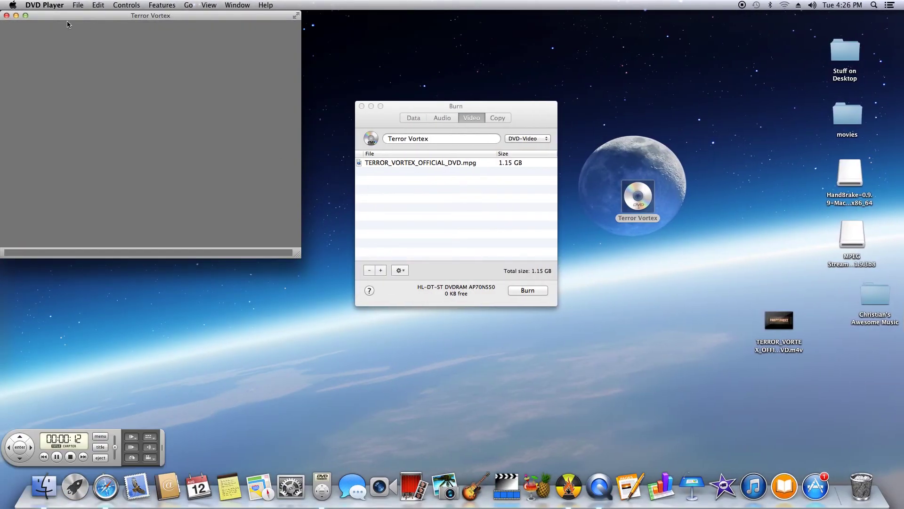
{"action": "left_click", "coordinate": [38, 4]}
{"action": "left_click", "coordinate": [40, 92]}
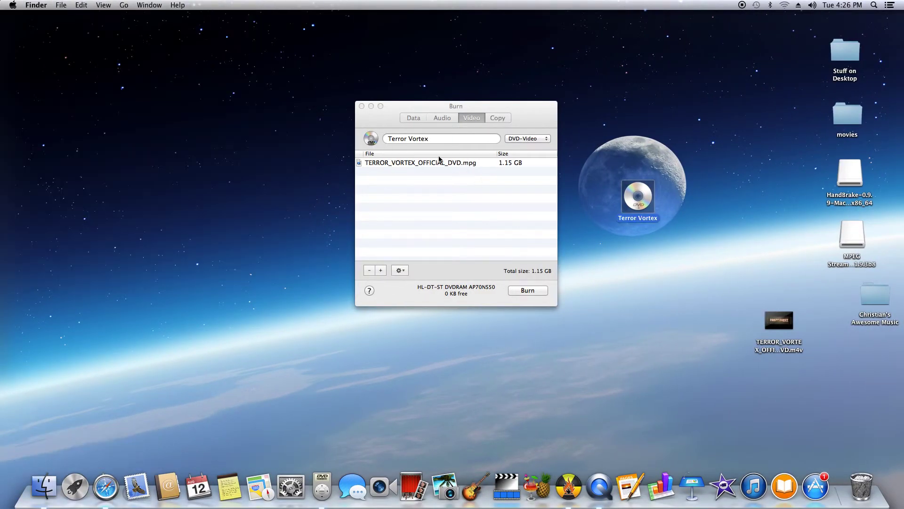
Move the Burn window slightly higher on the desktop and eject the Terror Vortex disc
{"action": "mouse_move", "coordinate": [529, 105]}
{"action": "left_mouse_down"}
{"action": "mouse_move", "coordinate": [495, 90]}
{"action": "mouse_move", "coordinate": [526, 87]}
{"action": "left_mouse_up"}
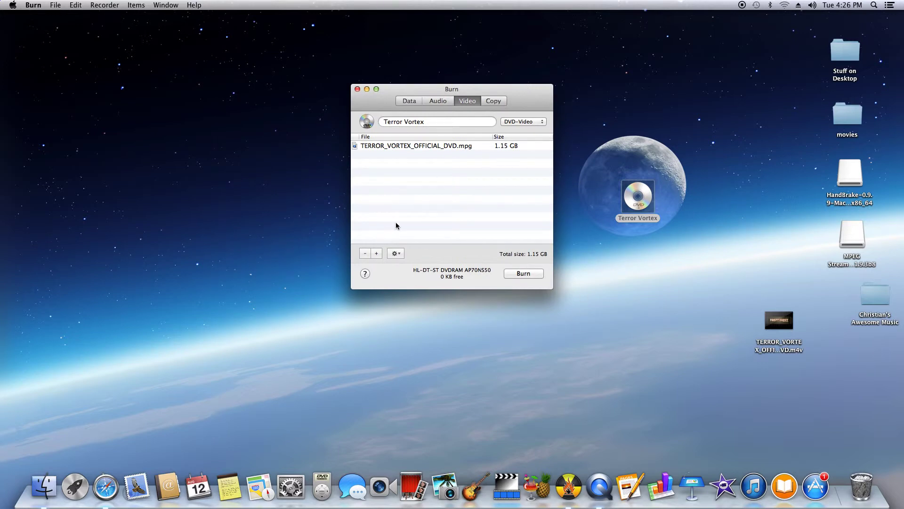
{"action": "left_click", "coordinate": [55, 5]}
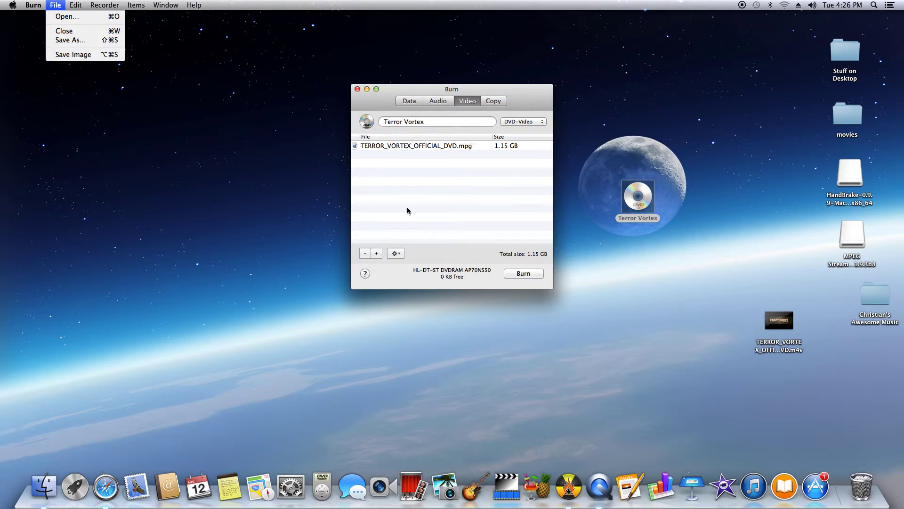
{"action": "left_click", "coordinate": [487, 191]}
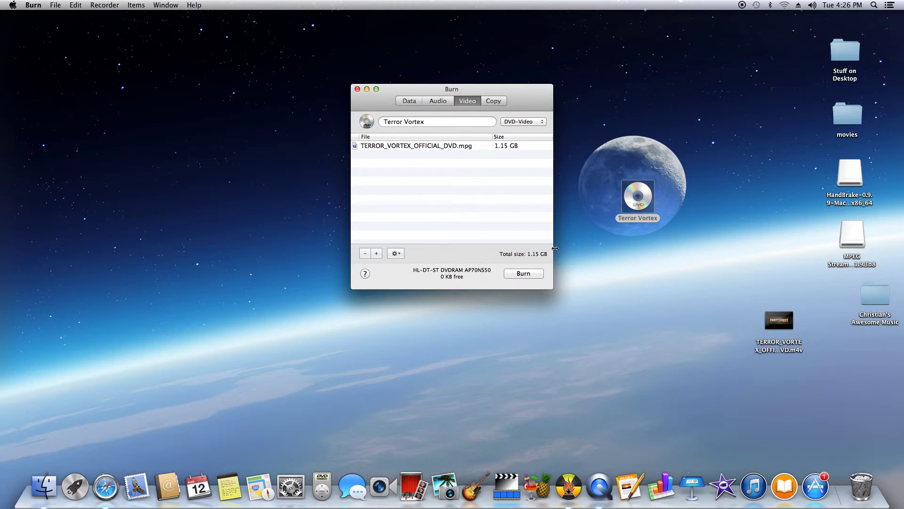
{"action": "right_click", "coordinate": [637, 196]}
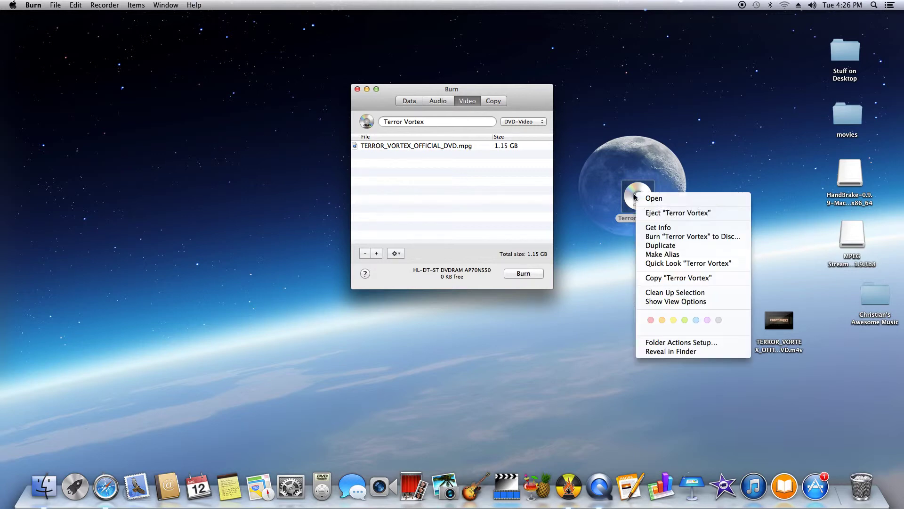
{"action": "left_click", "coordinate": [673, 214]}
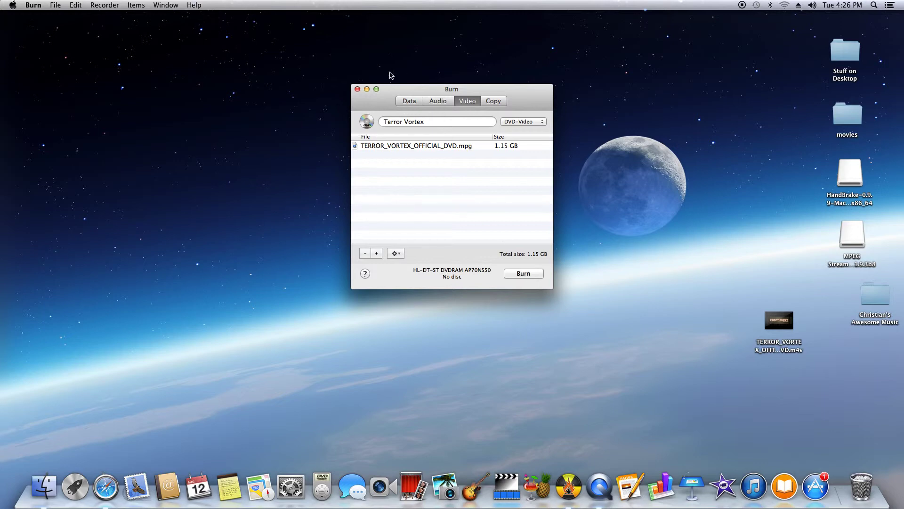
View Burn's Copy mode for discs and images, and its Data disc mode
{"action": "left_click", "coordinate": [500, 104]}
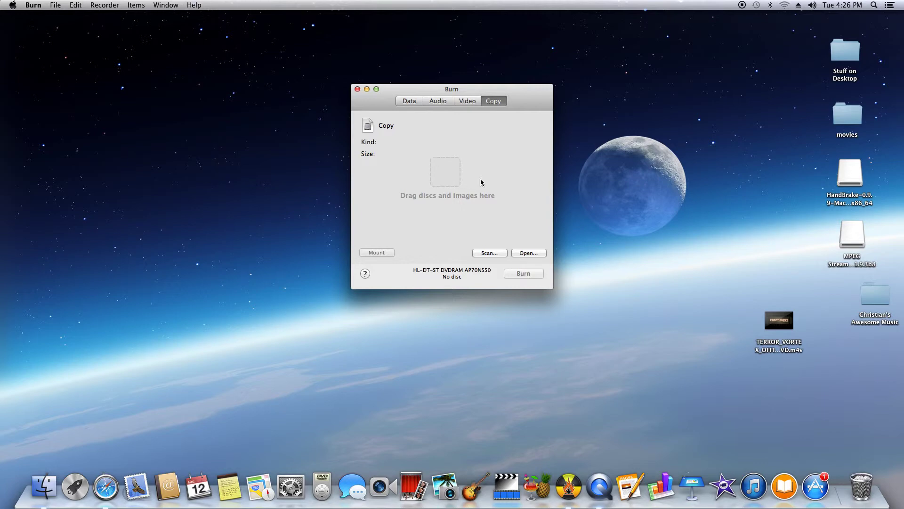
{"action": "left_click", "coordinate": [412, 102]}
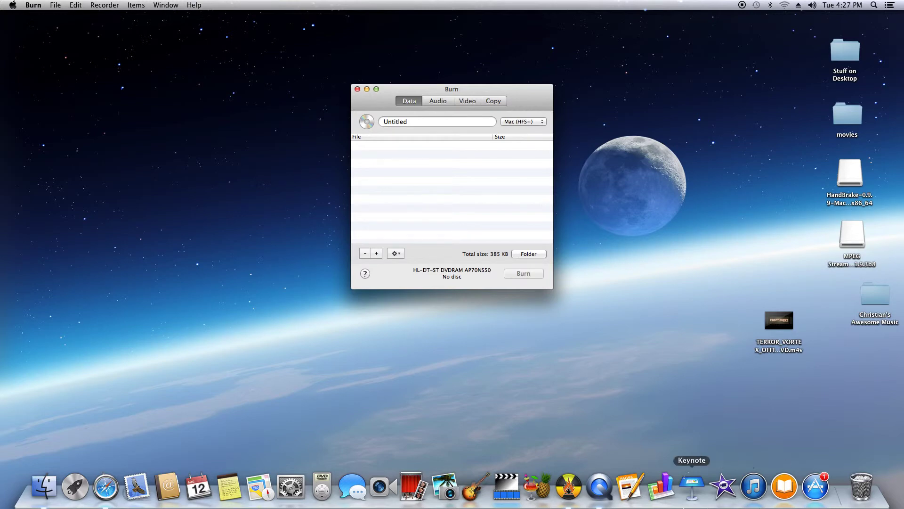
Switch to HandBrake and arrange its window and the Burn window side by side on the desktop
{"action": "left_click", "coordinate": [544, 487]}
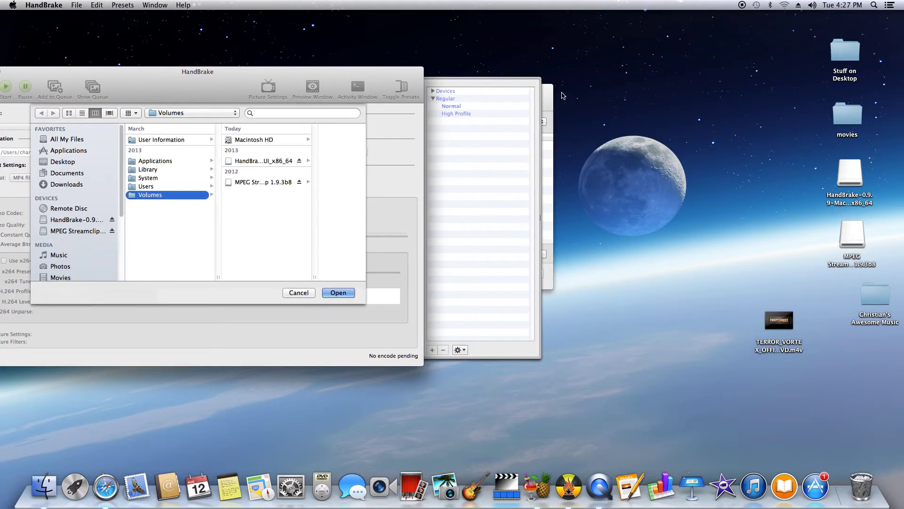
{"action": "left_click", "coordinate": [547, 97]}
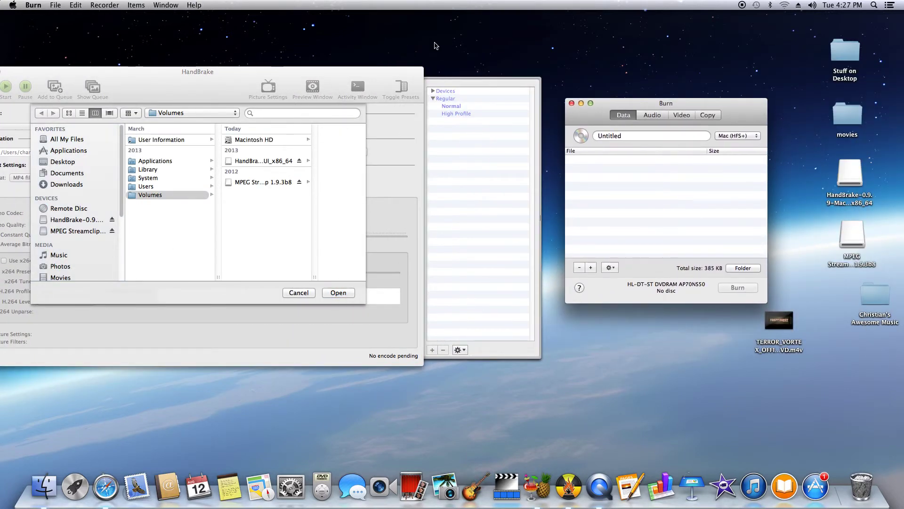
{"action": "mouse_move", "coordinate": [150, 85]}
{"action": "left_mouse_down"}
{"action": "mouse_move", "coordinate": [195, 76]}
{"action": "mouse_move", "coordinate": [187, 80]}
{"action": "left_mouse_up"}
{"action": "left_click_drag", "start_coordinate": [740, 108], "coordinate": [779, 90]}
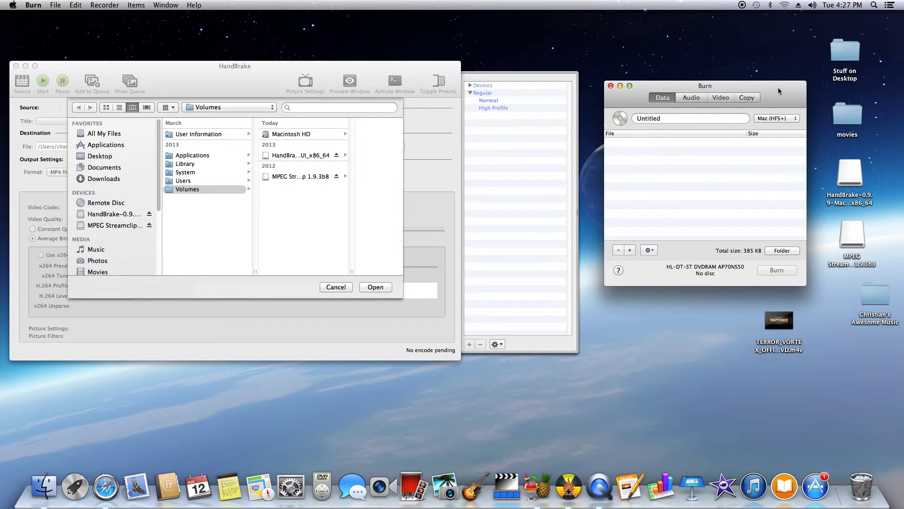
{"action": "left_click", "coordinate": [188, 73]}
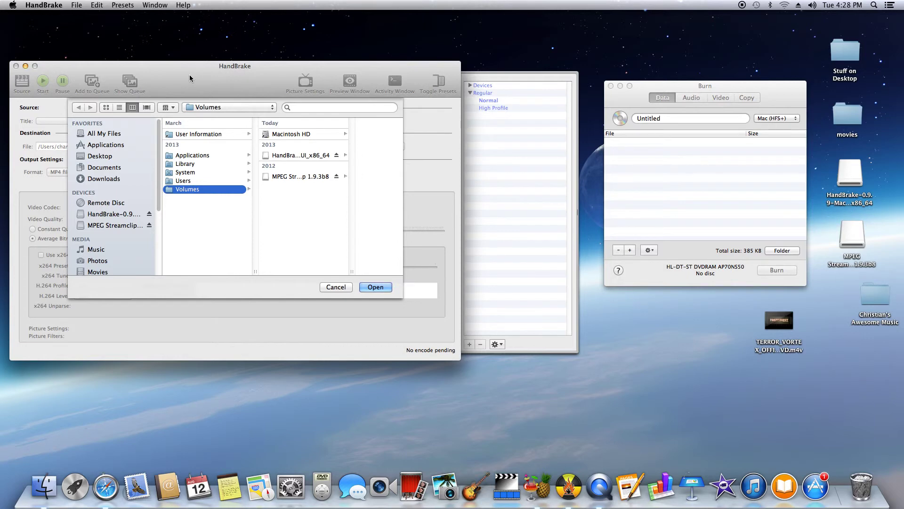
{"action": "left_click_drag", "start_coordinate": [190, 78], "coordinate": [215, 77]}
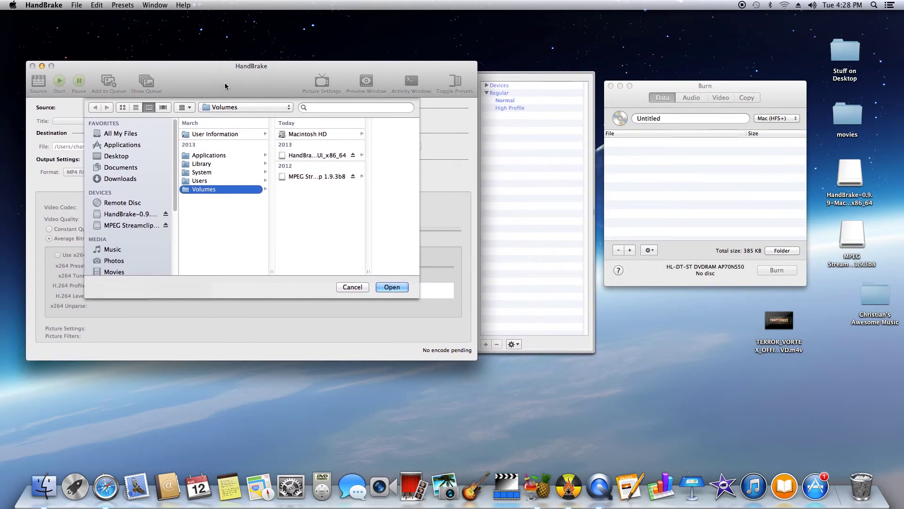
{"action": "mouse_move", "coordinate": [628, 99]}
{"action": "left_mouse_down"}
{"action": "mouse_move", "coordinate": [625, 122]}
{"action": "mouse_move", "coordinate": [620, 93]}
{"action": "left_mouse_up"}
{"action": "mouse_move", "coordinate": [785, 327]}
{"action": "left_mouse_down"}
{"action": "mouse_move", "coordinate": [772, 313]}
{"action": "mouse_move", "coordinate": [772, 324]}
{"action": "left_mouse_up"}
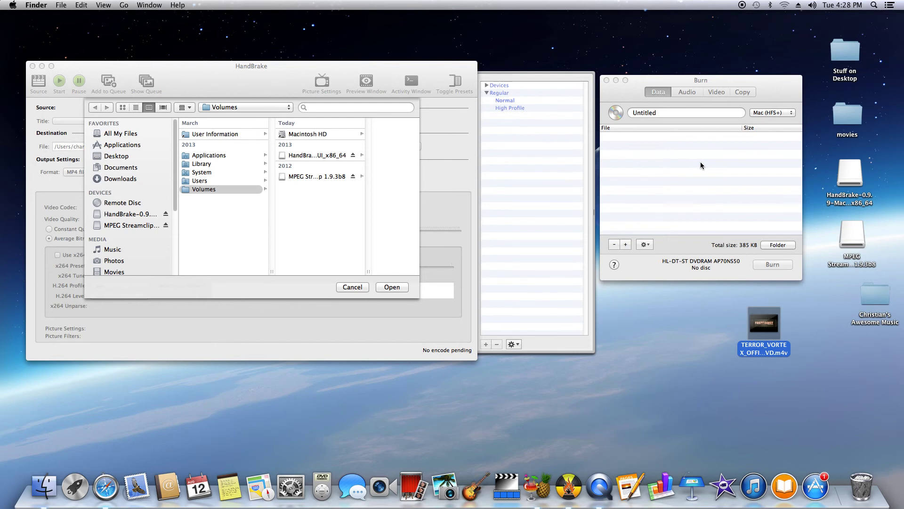
{"action": "mouse_move", "coordinate": [250, 74]}
{"action": "left_mouse_down"}
{"action": "mouse_move", "coordinate": [246, 88]}
{"action": "mouse_move", "coordinate": [251, 80]}
{"action": "mouse_move", "coordinate": [238, 76]}
{"action": "left_mouse_up"}
{"action": "left_click", "coordinate": [769, 86]}
{"action": "left_click_drag", "start_coordinate": [769, 84], "coordinate": [776, 84]}
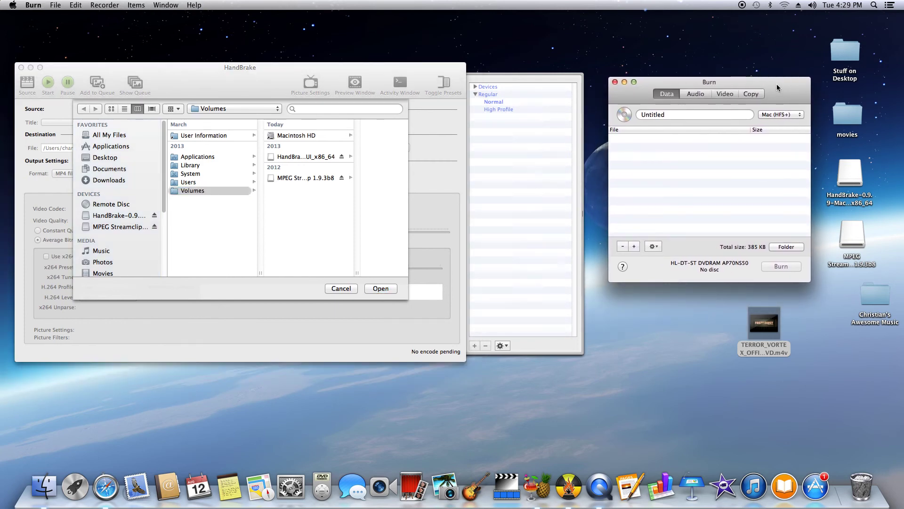
{"action": "left_click", "coordinate": [202, 91]}
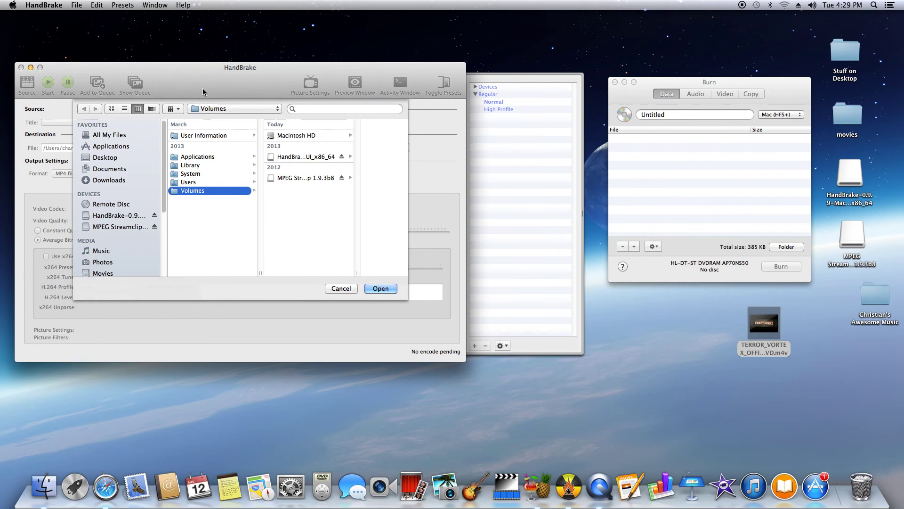